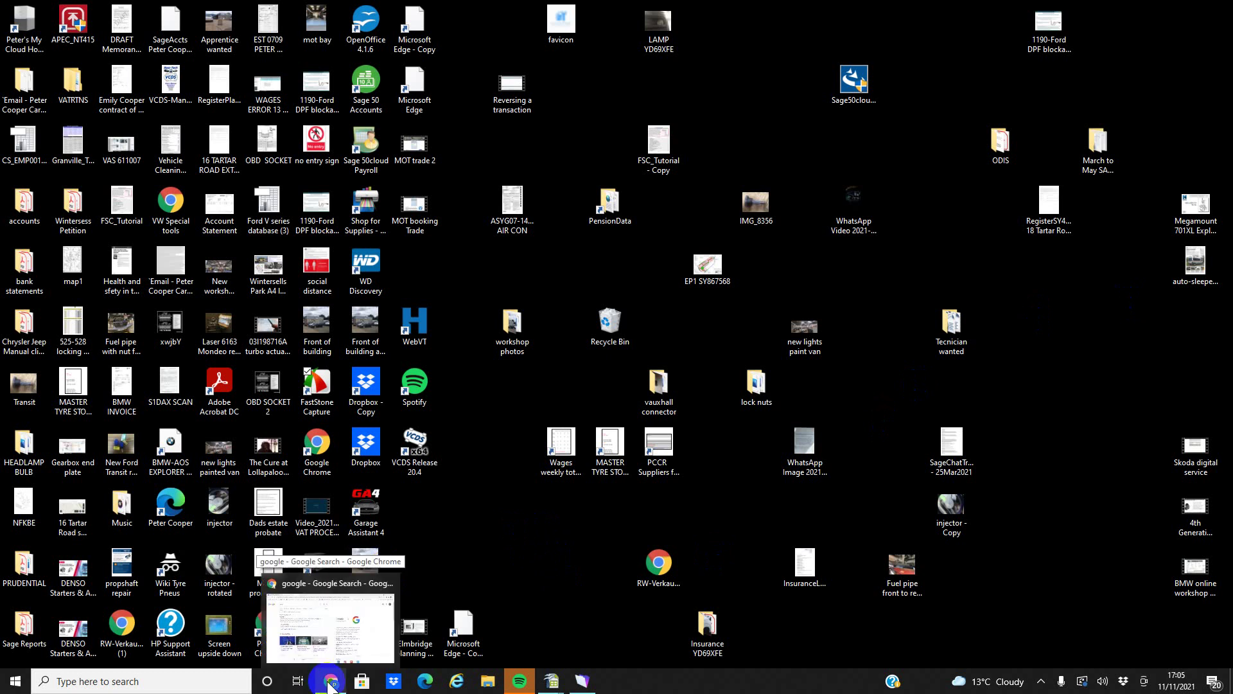
{"action": "left_click", "coordinate": [330, 682]}
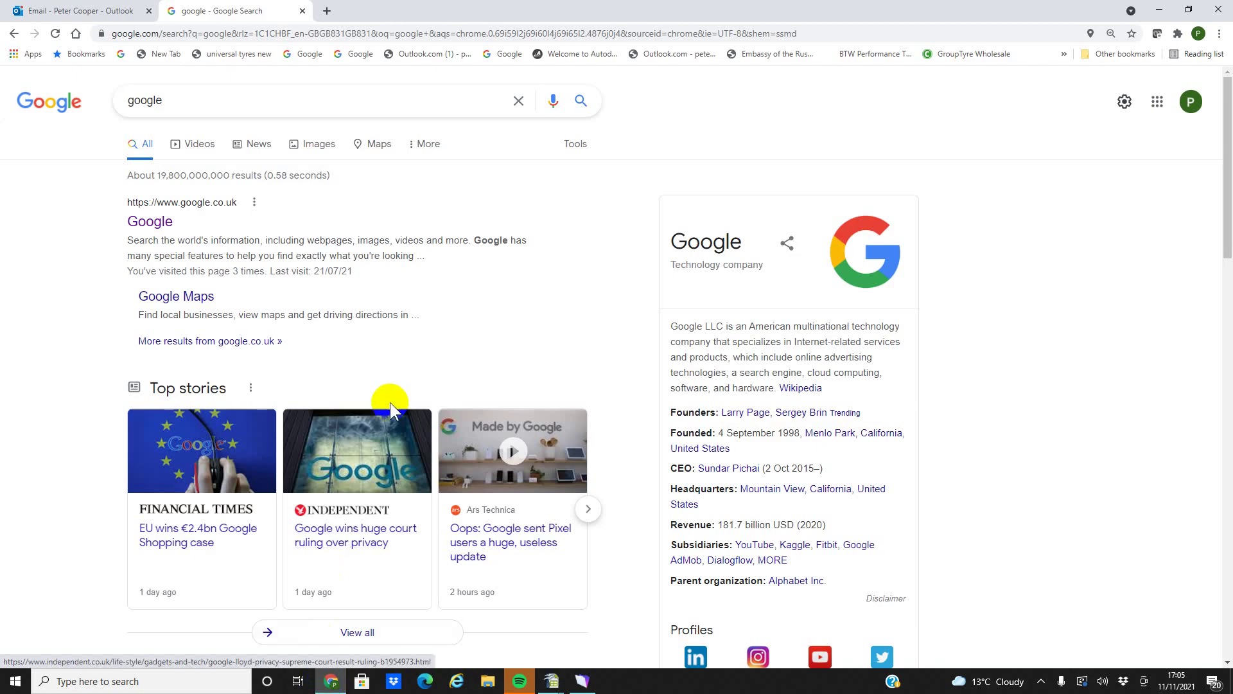
{"action": "left_click", "coordinate": [153, 33]}
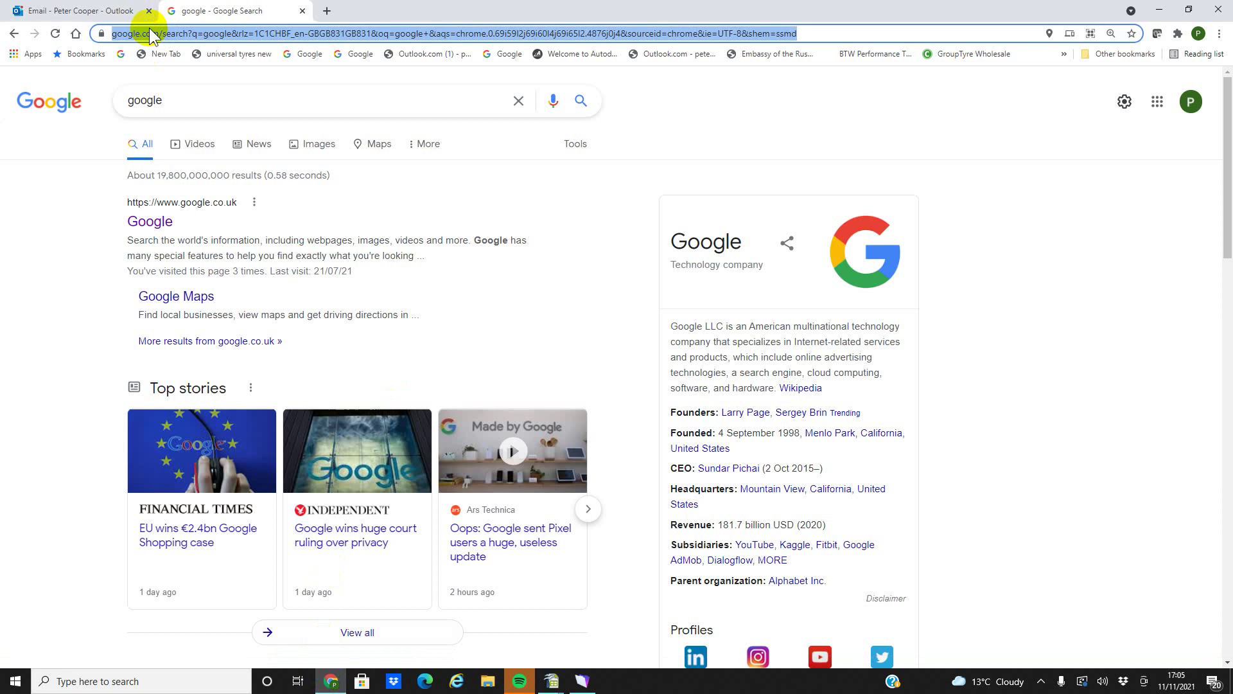
{"action": "type", "text": "www."}
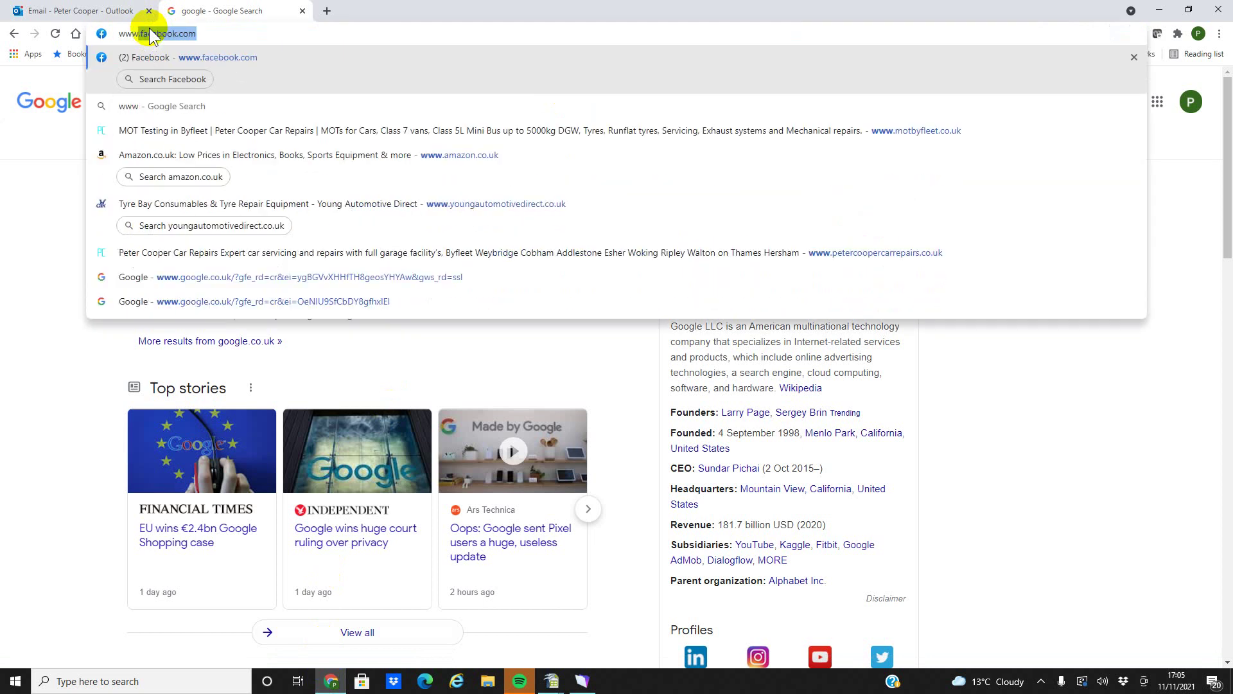
{"action": "type", "text": "m"}
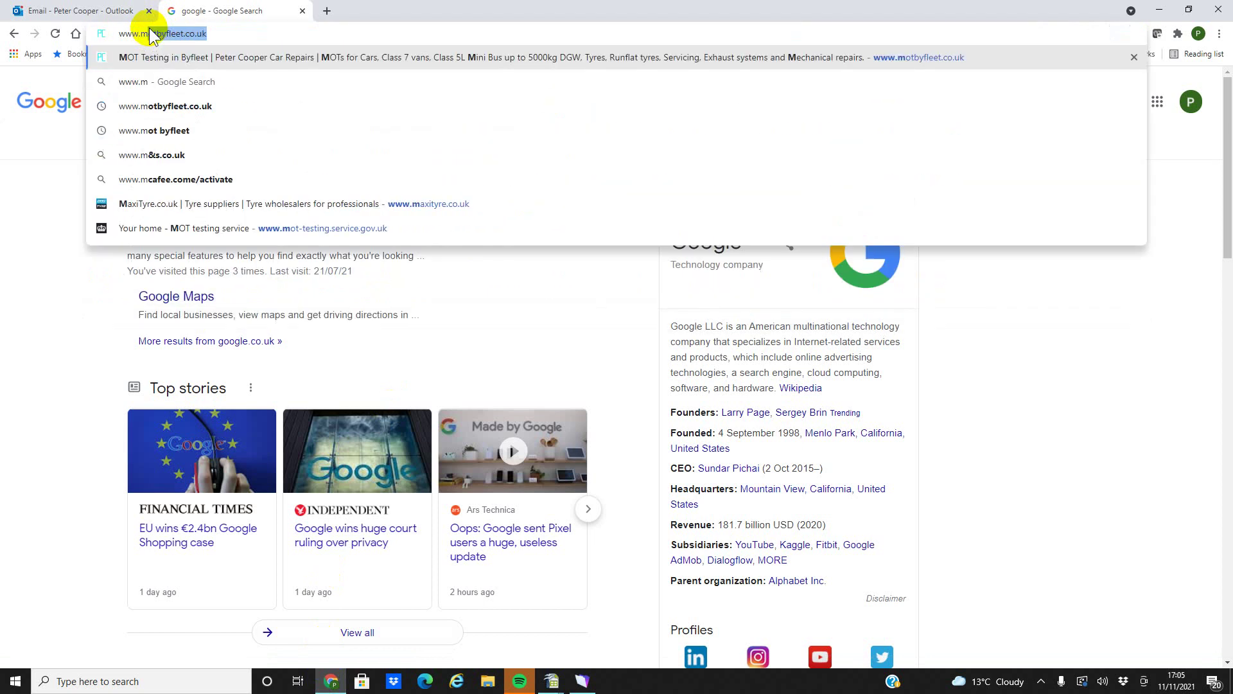
{"action": "type", "text": "otbyf"}
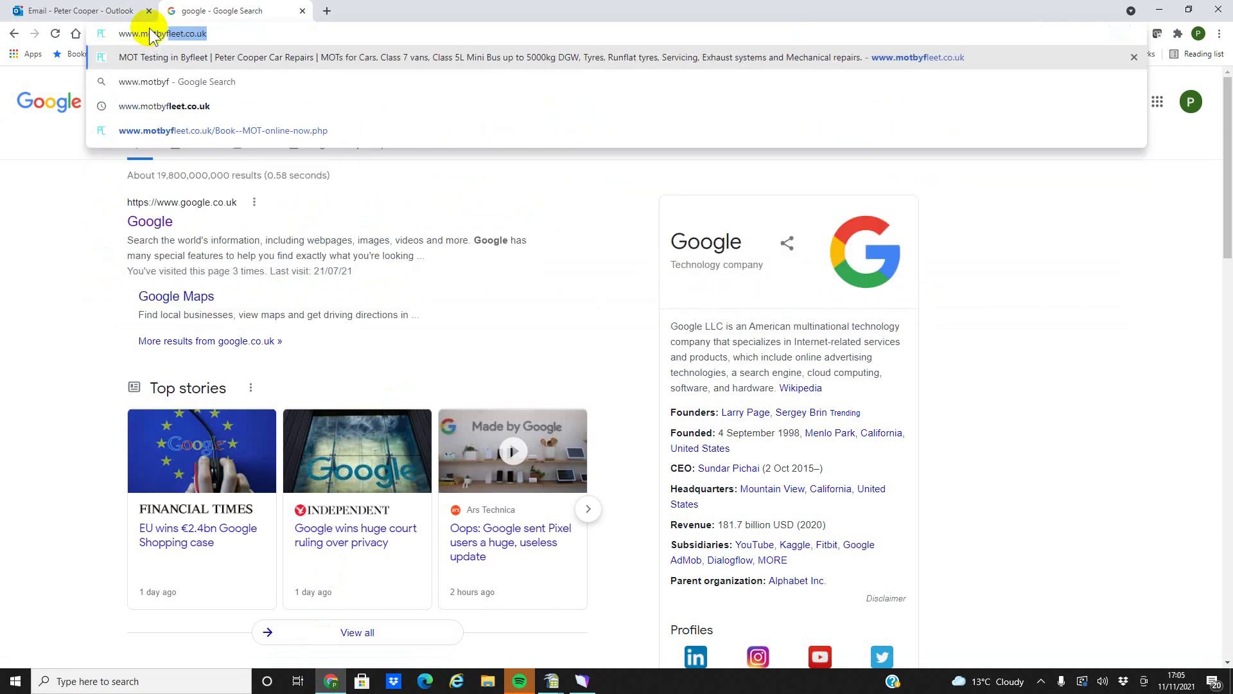
{"action": "type", "text": "leet.co.uk"}
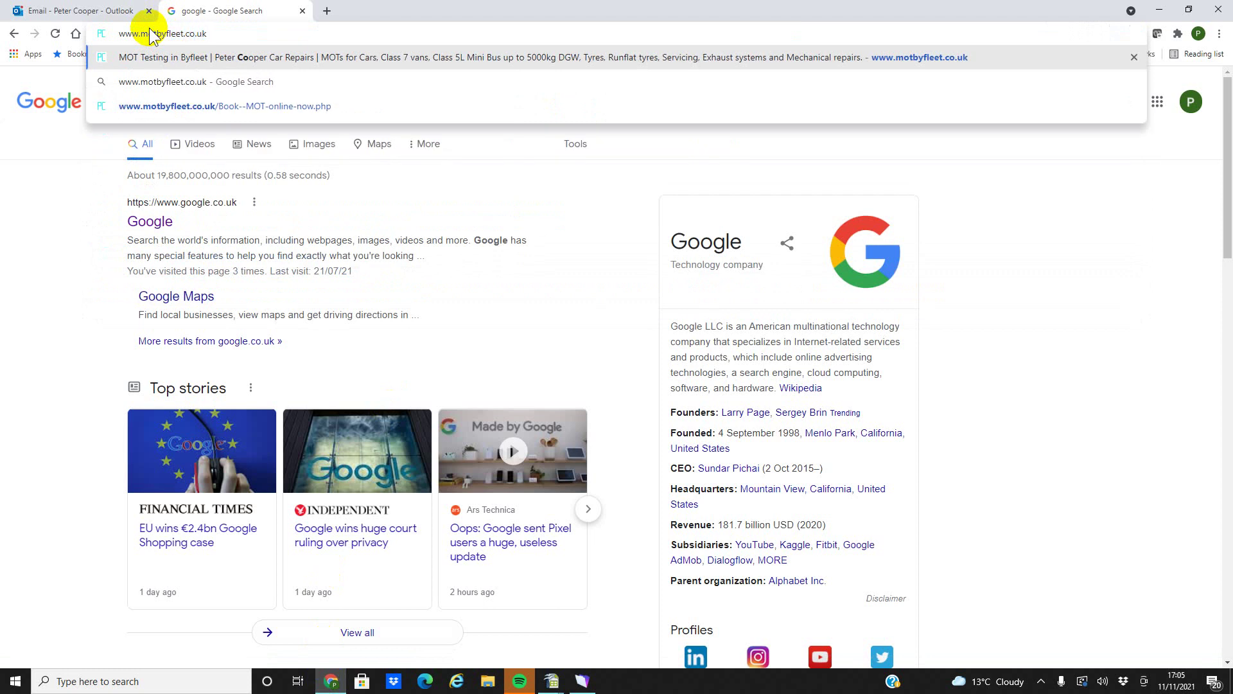
{"action": "key", "text": "Return"}
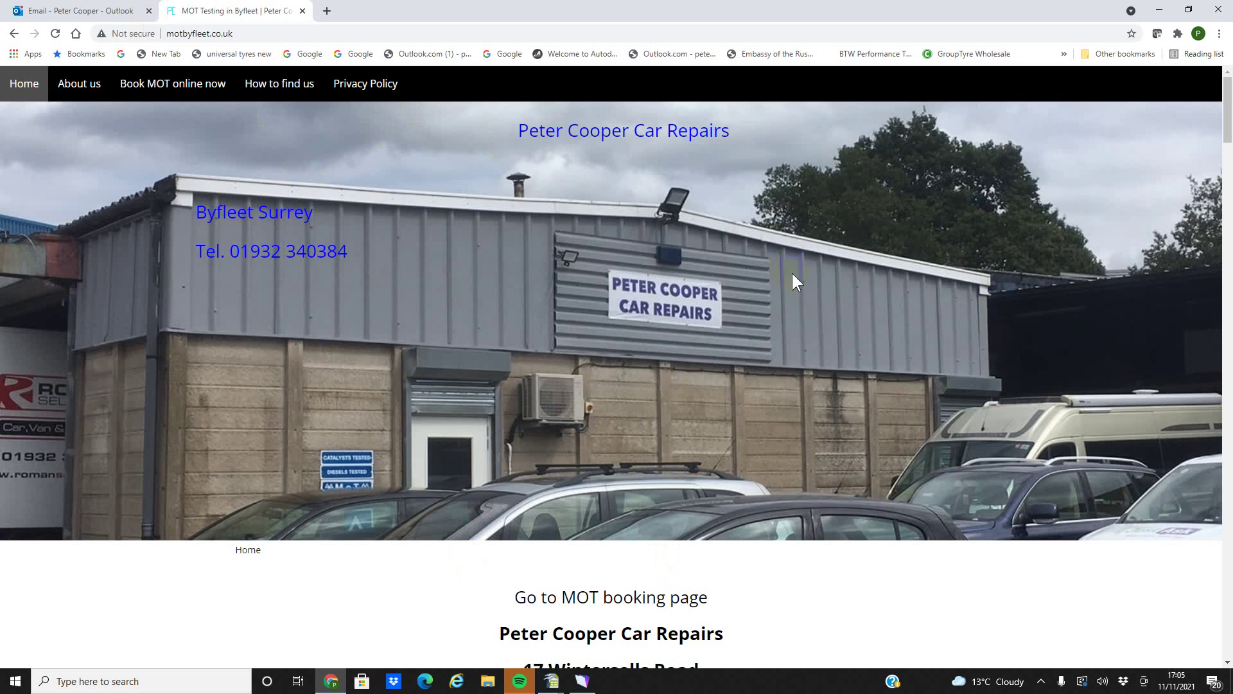
- Look over the garage's home page and open its online MOT booking page
{"action": "scroll", "coordinate": [793, 289], "scroll_direction": "down", "scroll_amount": 7}
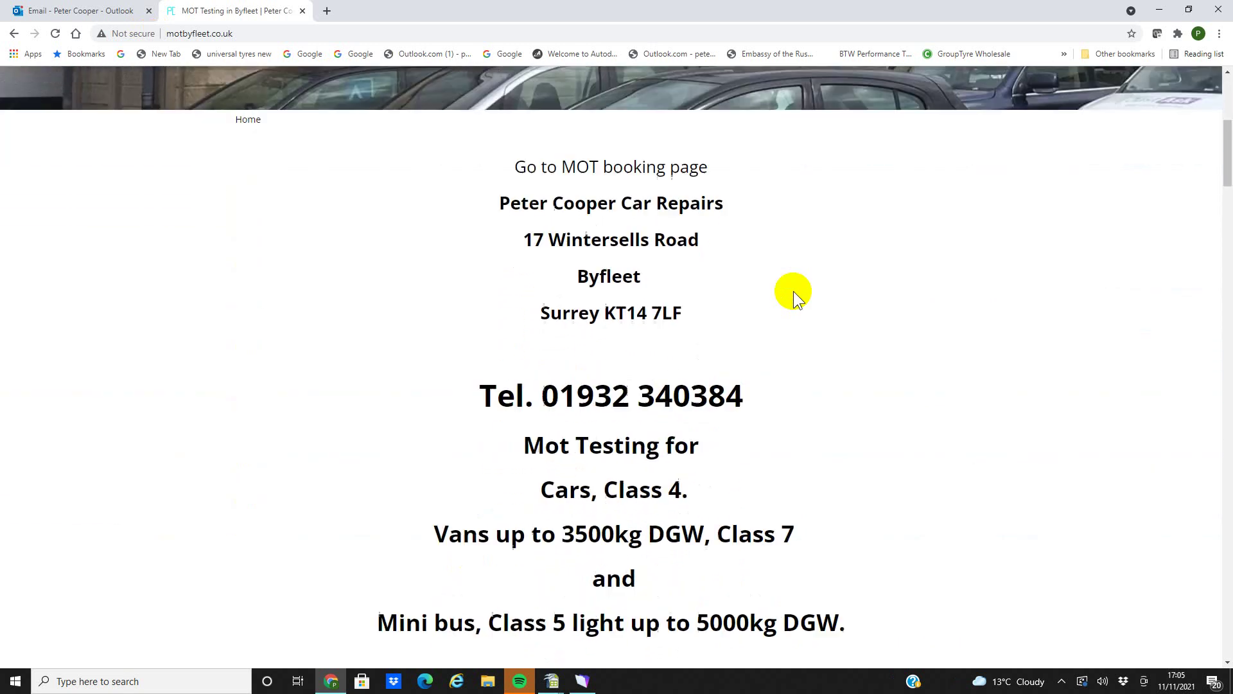
{"action": "scroll", "coordinate": [793, 291], "scroll_direction": "down", "scroll_amount": 1}
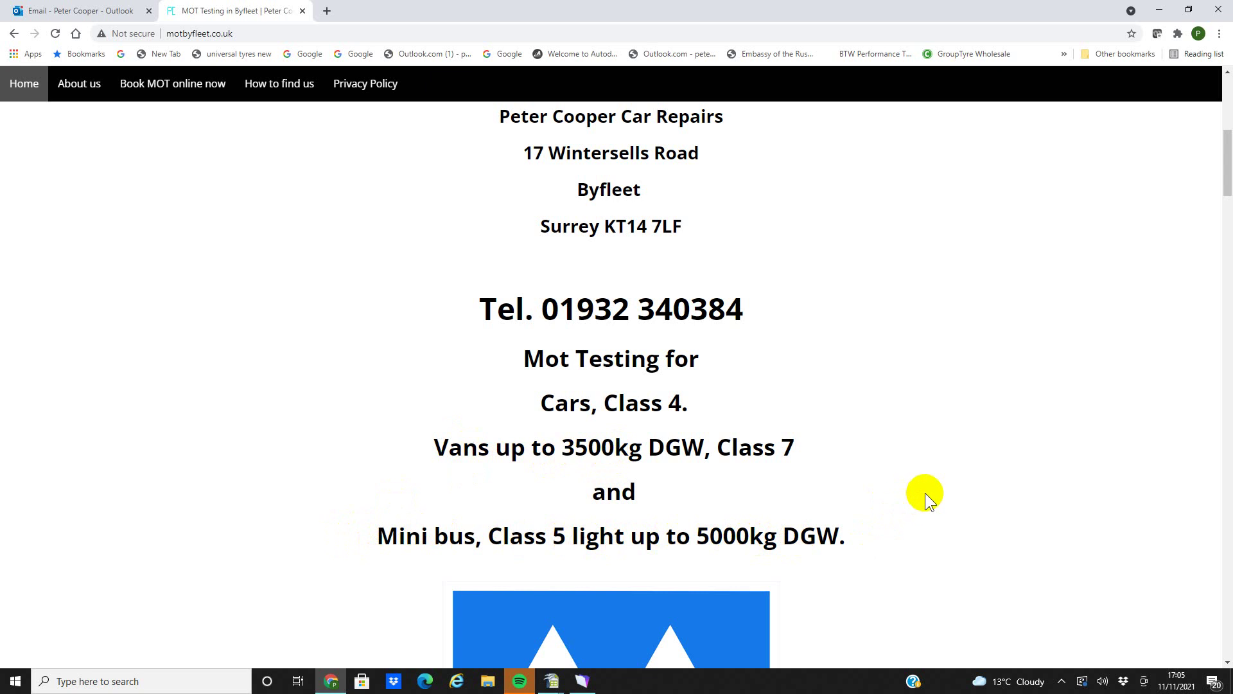
{"action": "scroll", "coordinate": [925, 492], "scroll_direction": "up", "scroll_amount": 7}
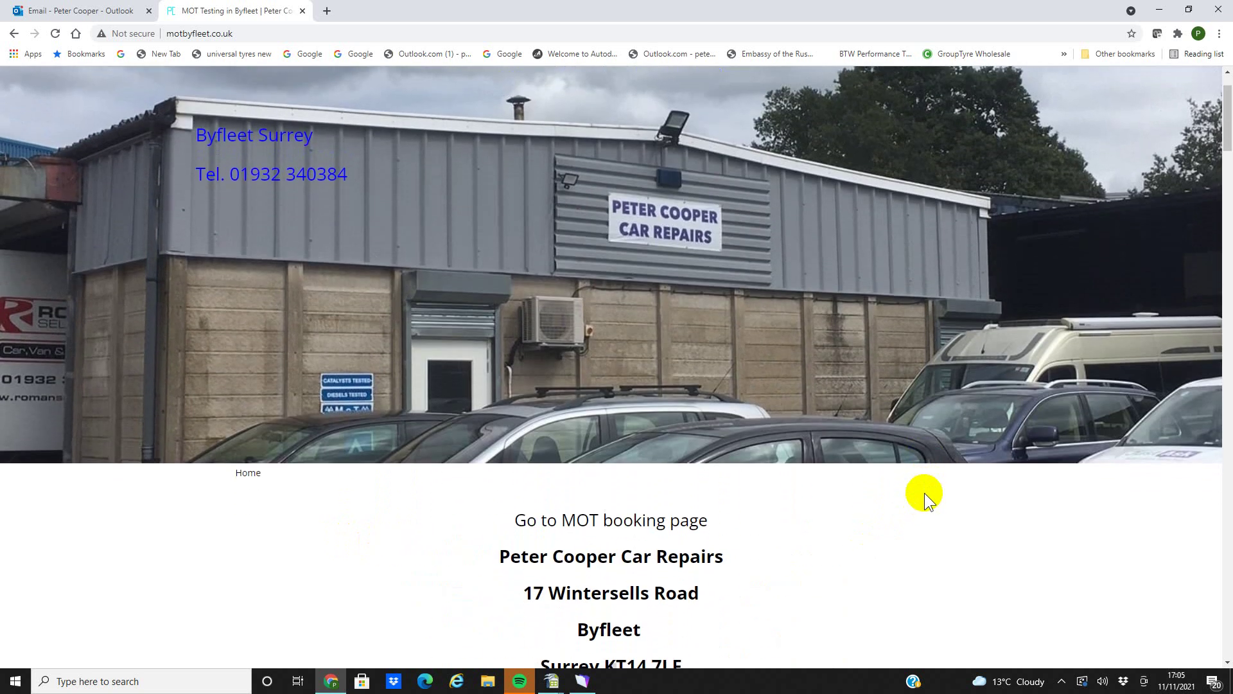
{"action": "scroll", "coordinate": [923, 493], "scroll_direction": "up", "scroll_amount": 3}
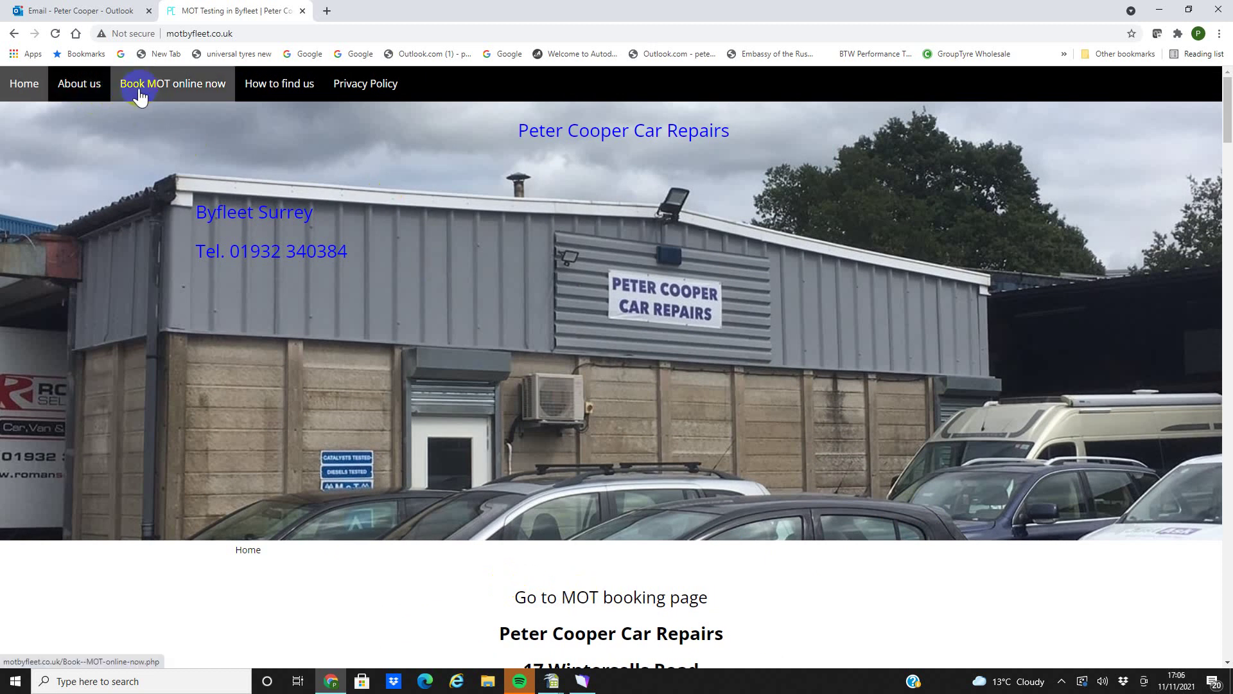
{"action": "left_click", "coordinate": [185, 91]}
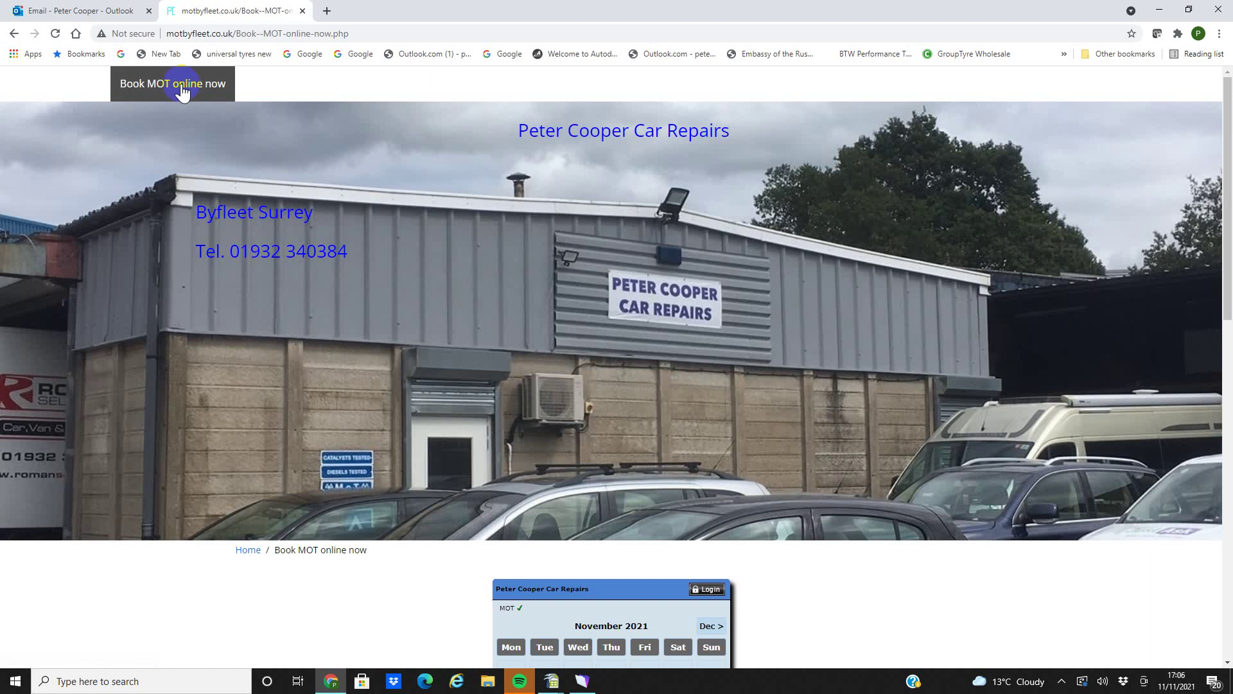
- Log in to the booking calendar with the garage account's saved email and password, and start a new booking
{"action": "scroll", "coordinate": [823, 337], "scroll_direction": "down", "scroll_amount": 3}
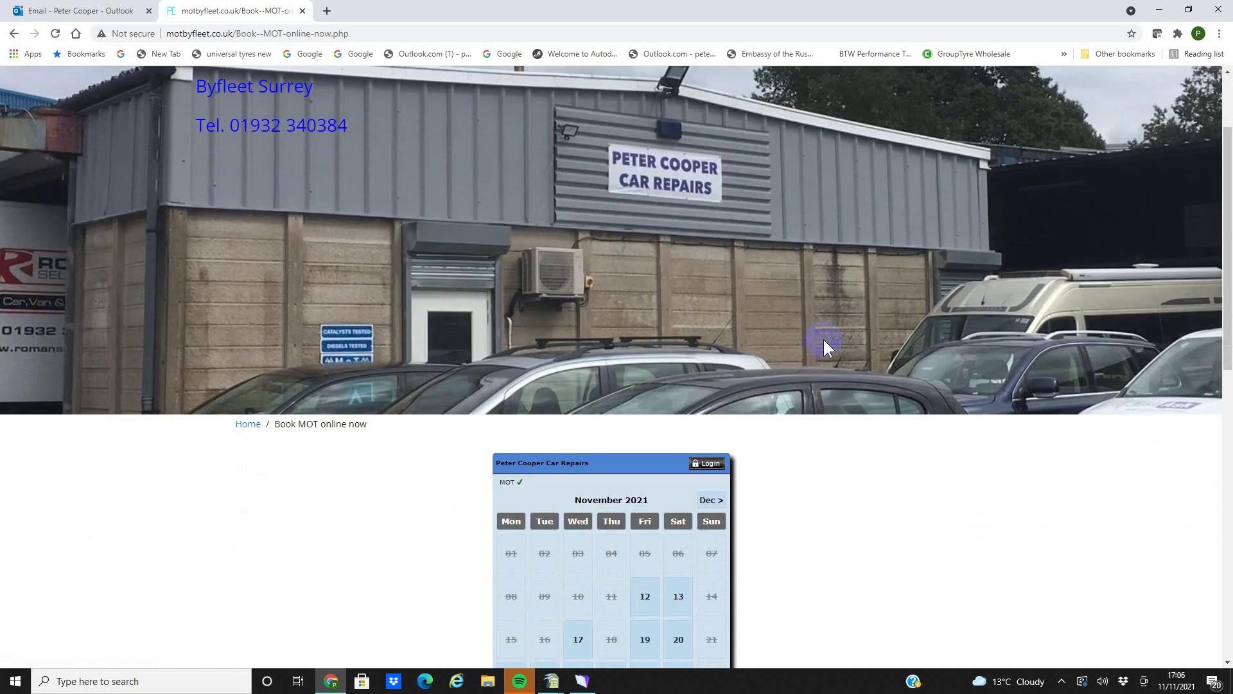
{"action": "scroll", "coordinate": [823, 339], "scroll_direction": "down", "scroll_amount": 3}
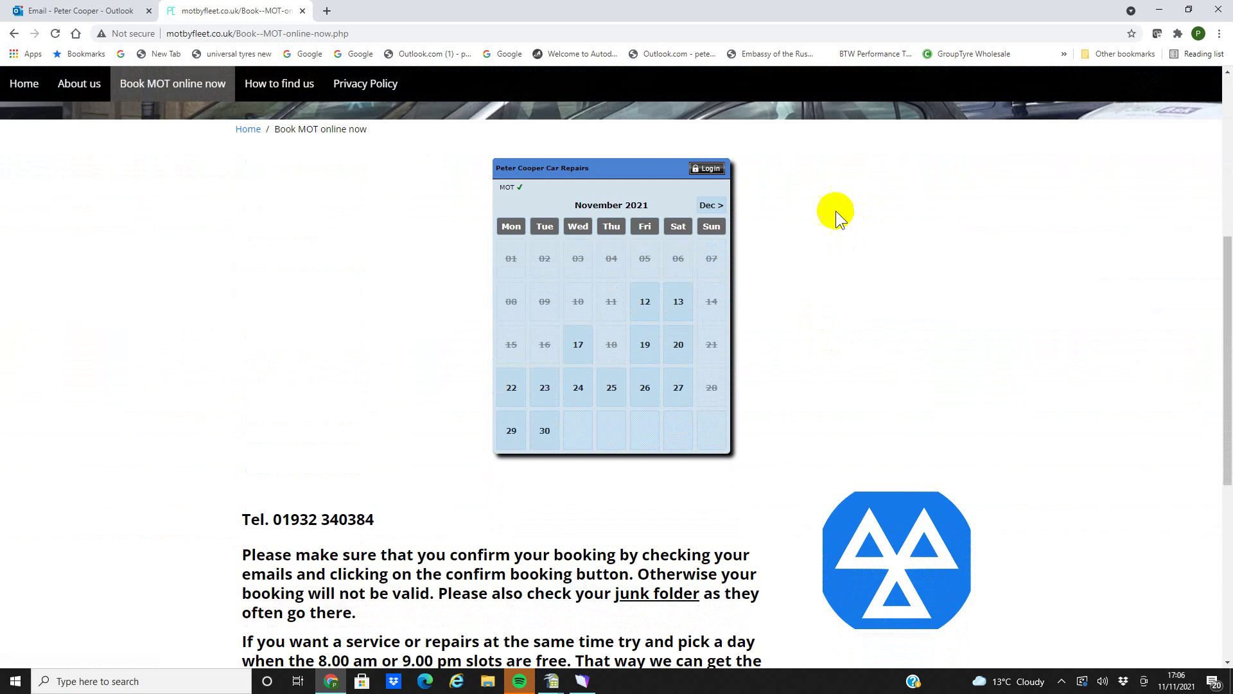
{"action": "left_click", "coordinate": [710, 169]}
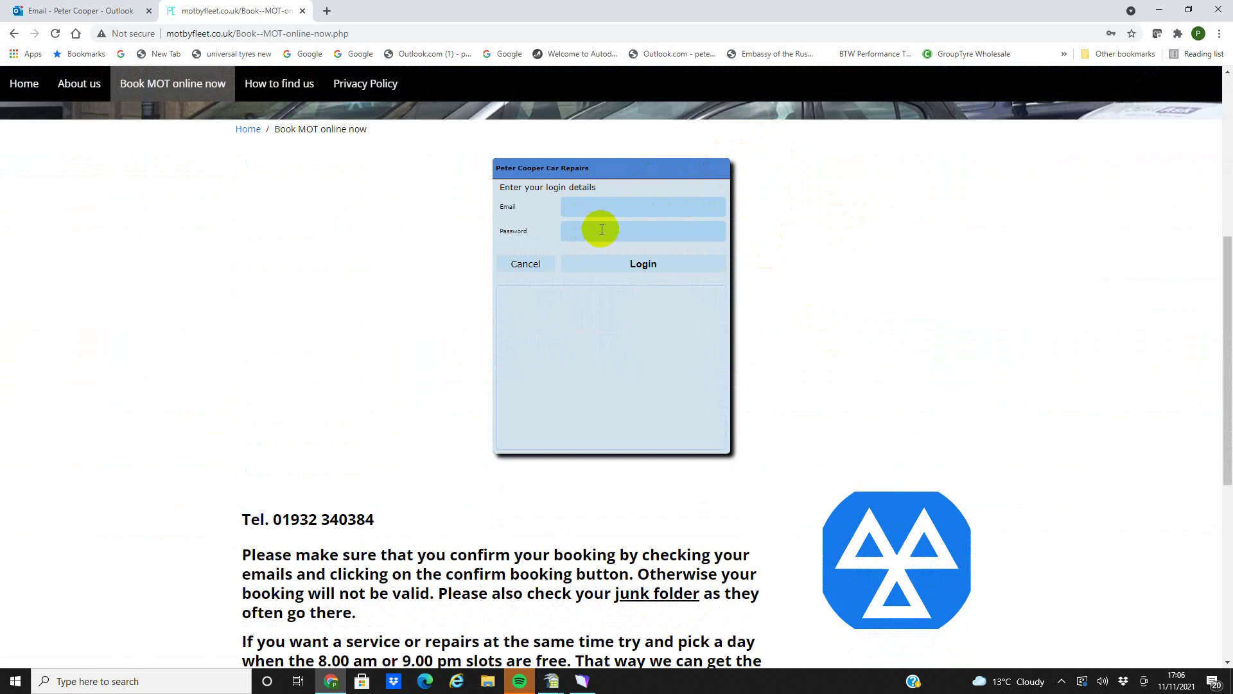
{"action": "left_click", "coordinate": [591, 205]}
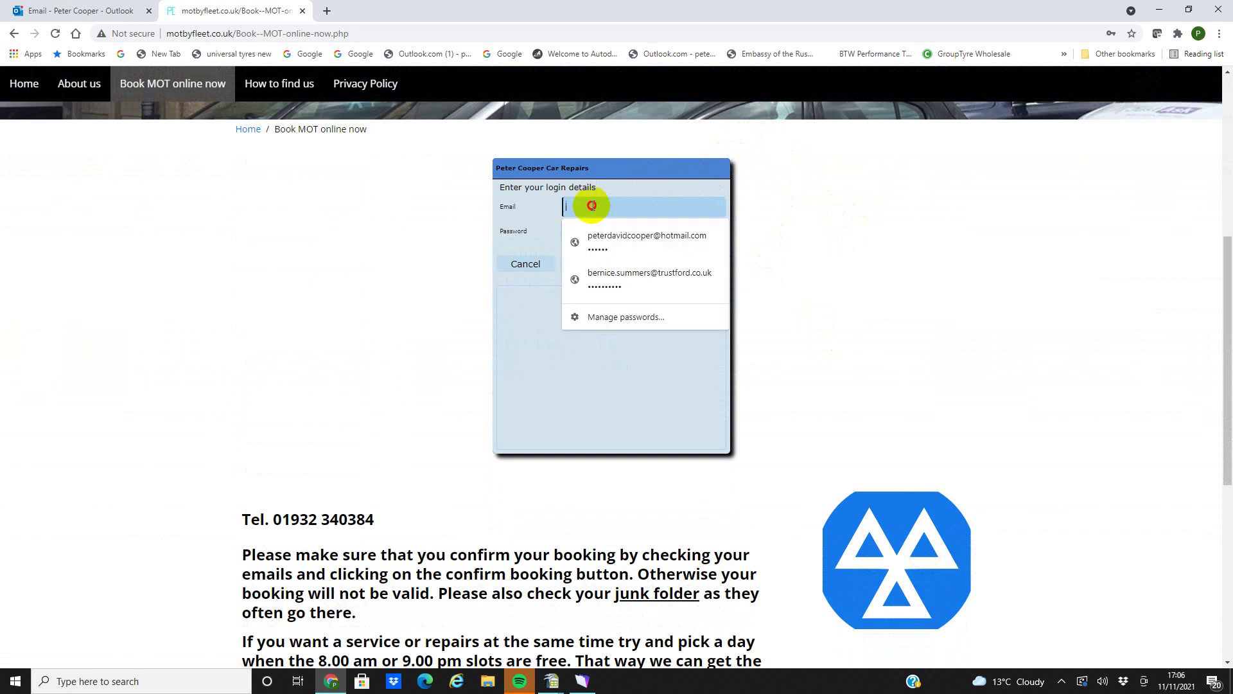
{"action": "left_click", "coordinate": [599, 238]}
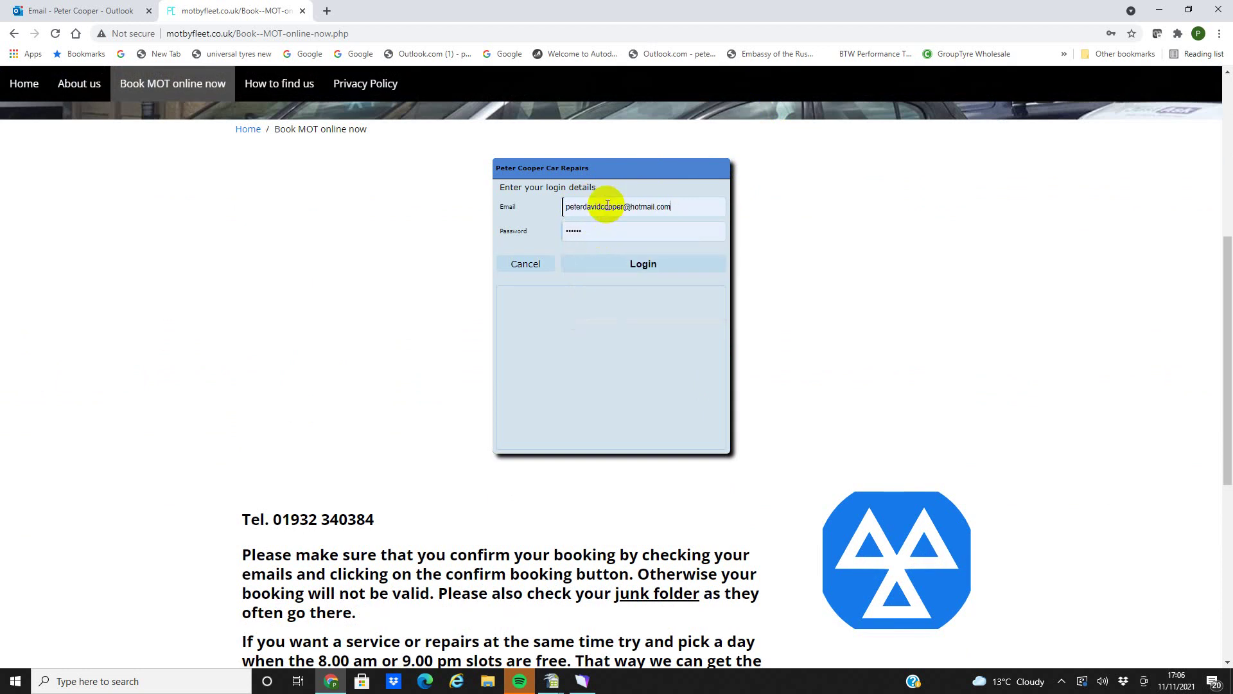
{"action": "left_click", "coordinate": [610, 265]}
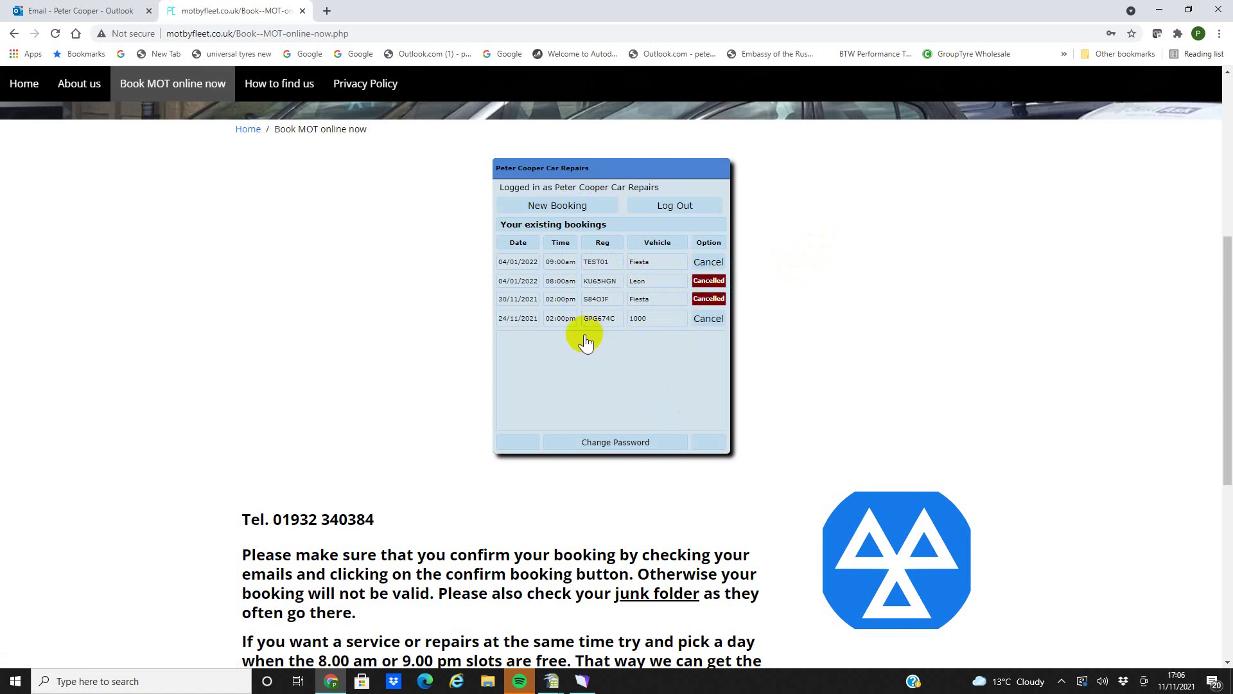
{"action": "left_click", "coordinate": [549, 212]}
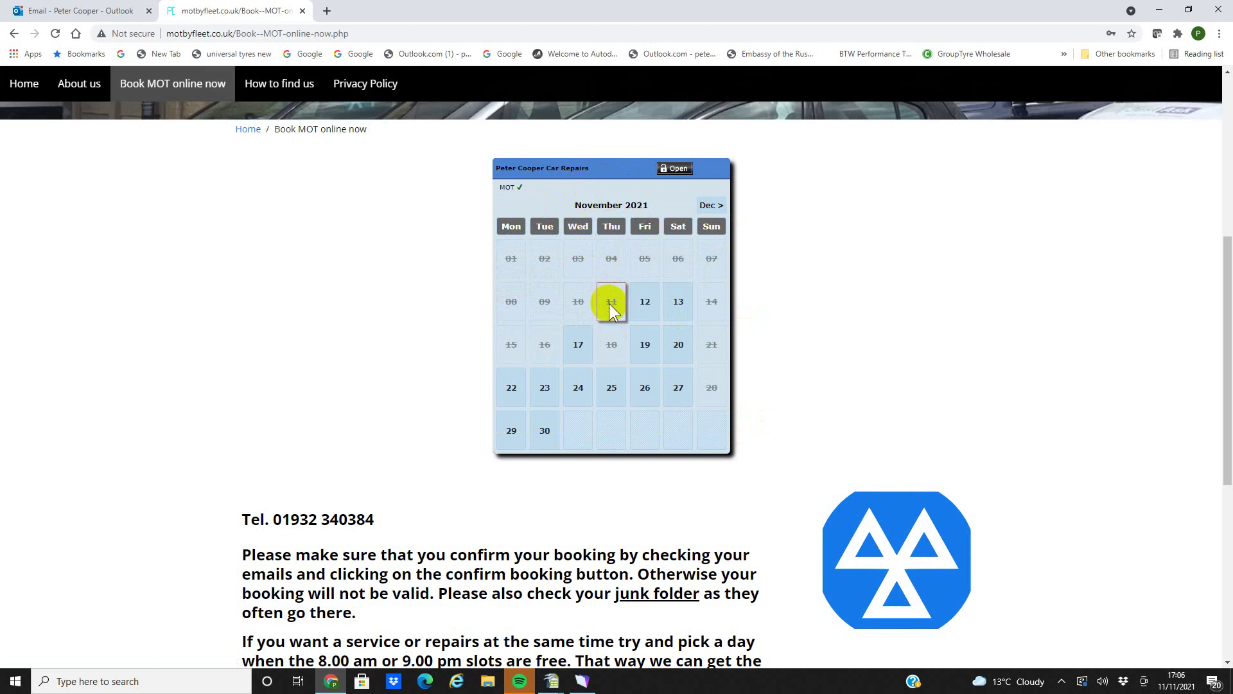
- Check the available MOT times for 12/11/2021 and return to the date selection
{"action": "mouse_move", "coordinate": [611, 310]}
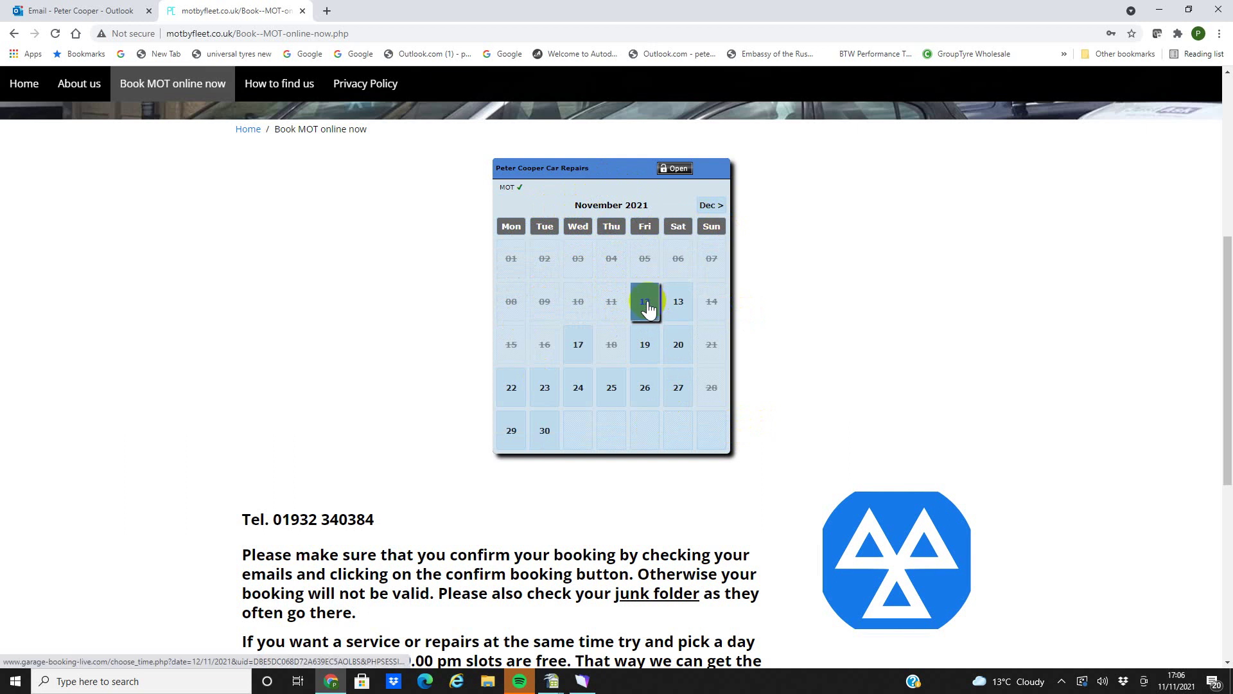
{"action": "mouse_move", "coordinate": [648, 309]}
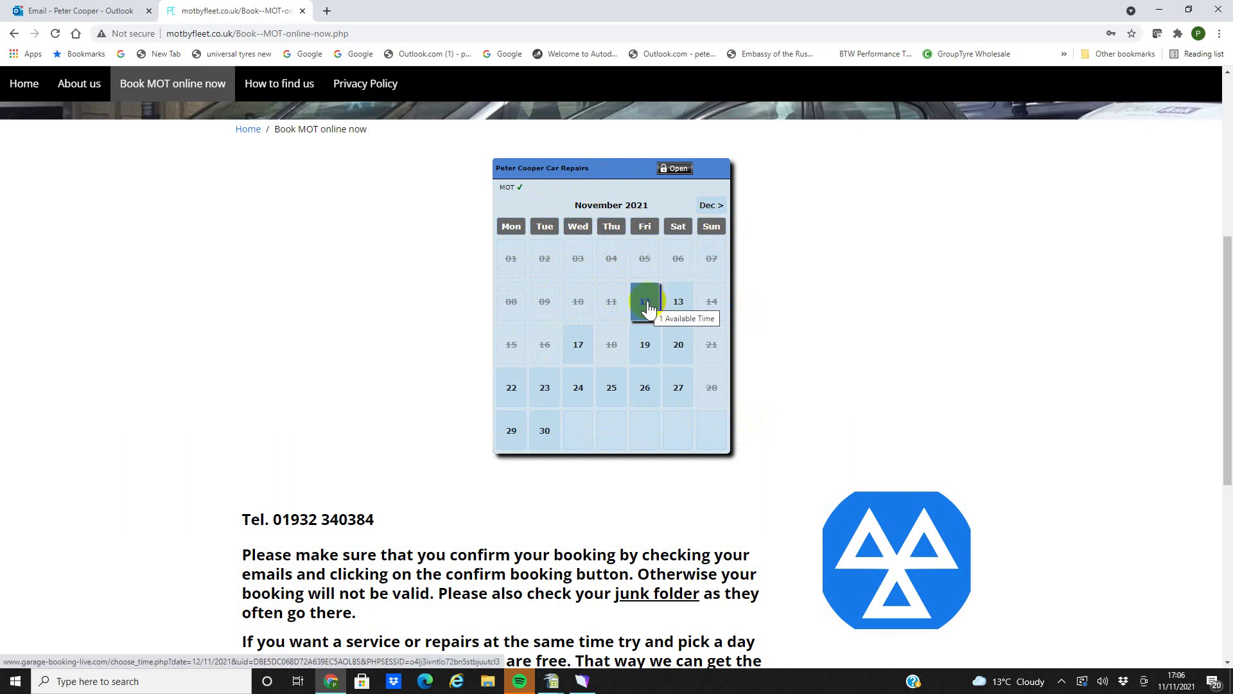
{"action": "left_click", "coordinate": [647, 308]}
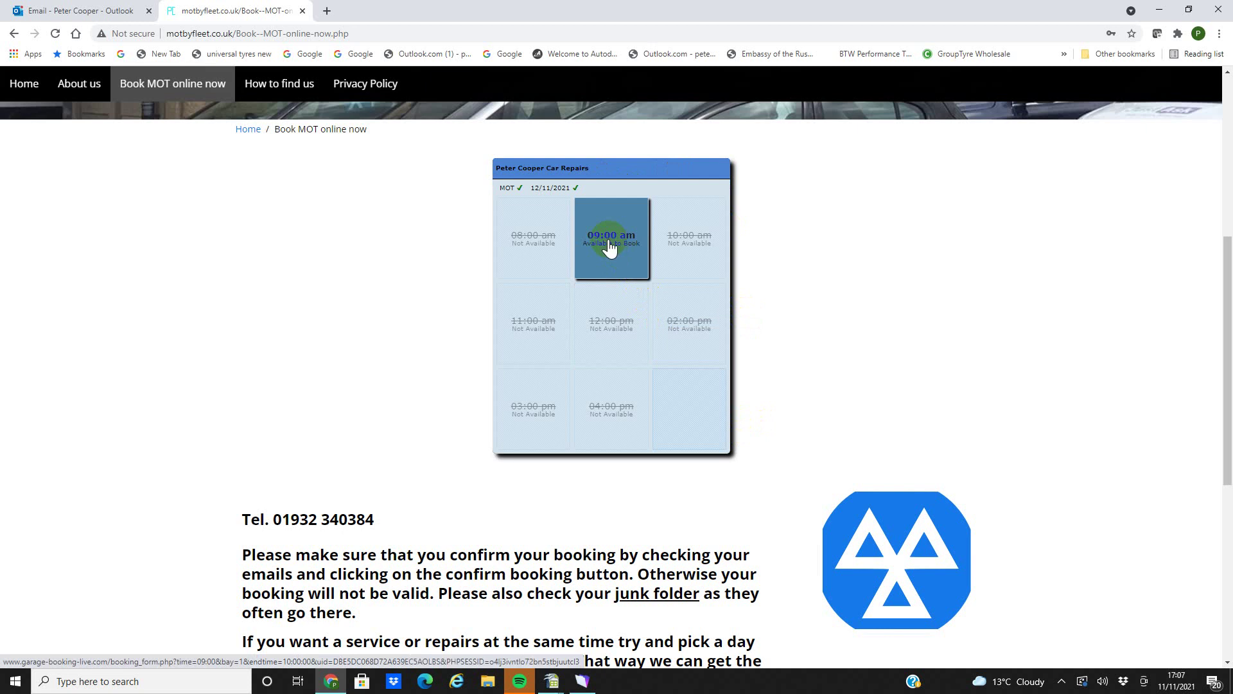
{"action": "left_click", "coordinate": [606, 255]}
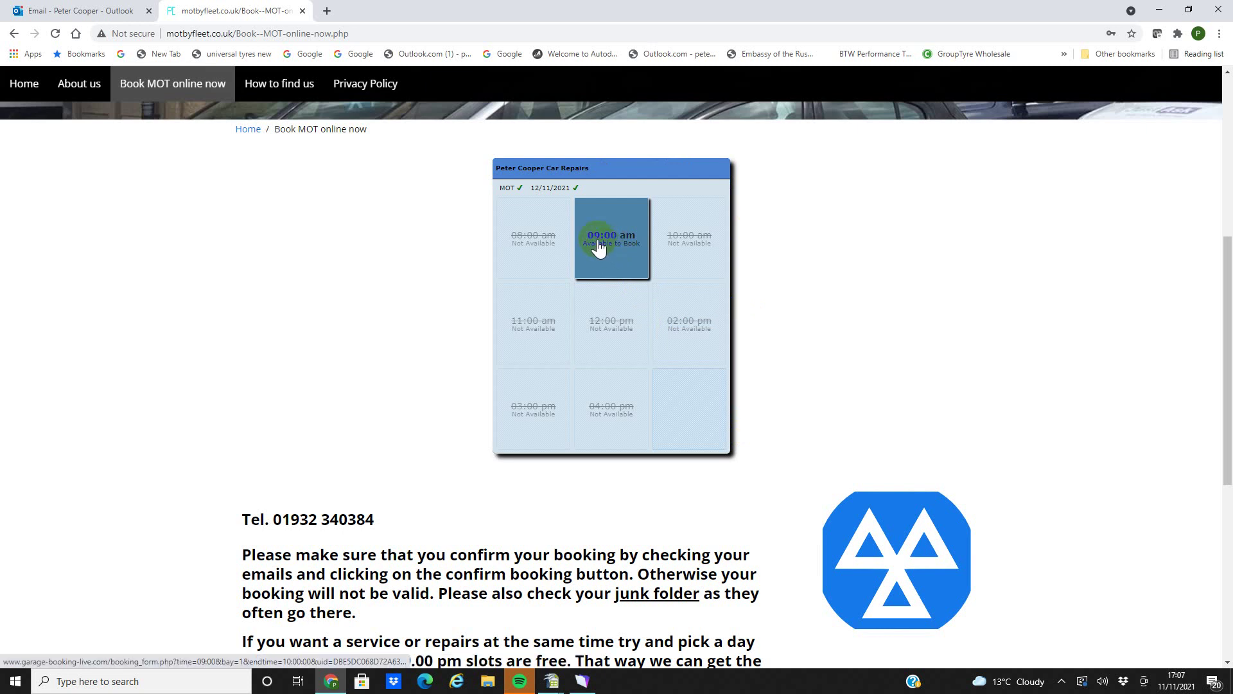
{"action": "left_click", "coordinate": [544, 188]}
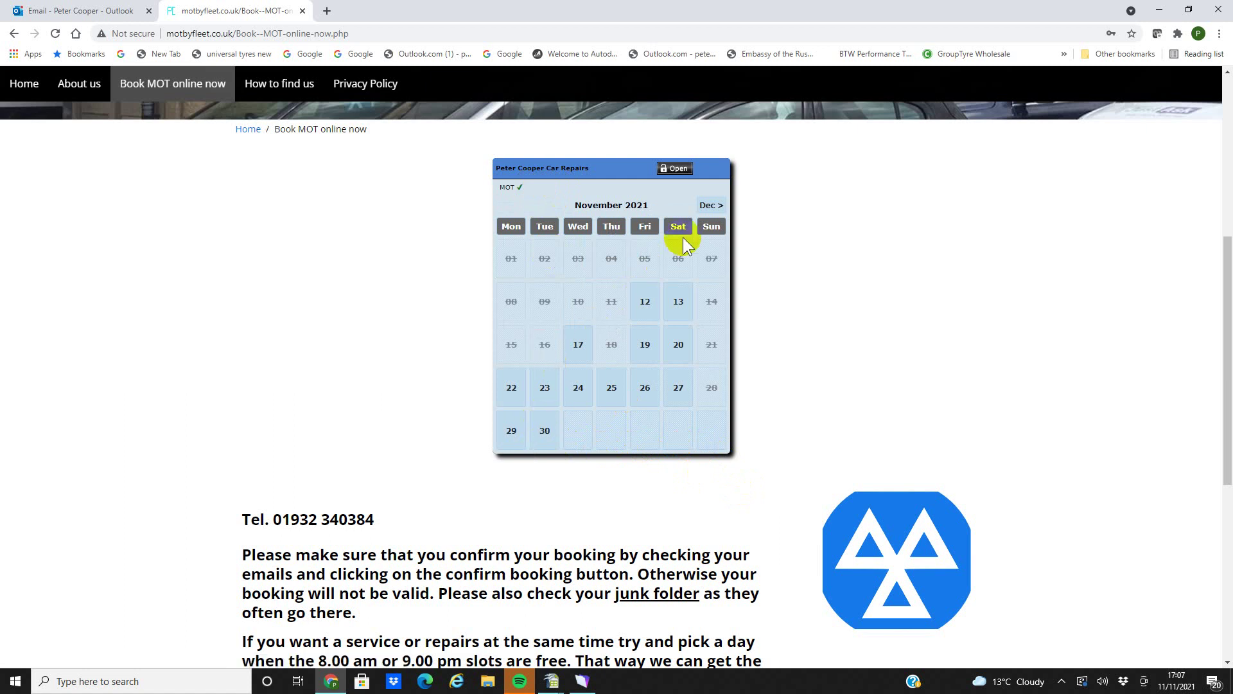
- Choose 08/12/2021 at 08:00 am as the MOT appointment slot
{"action": "left_click", "coordinate": [708, 207]}
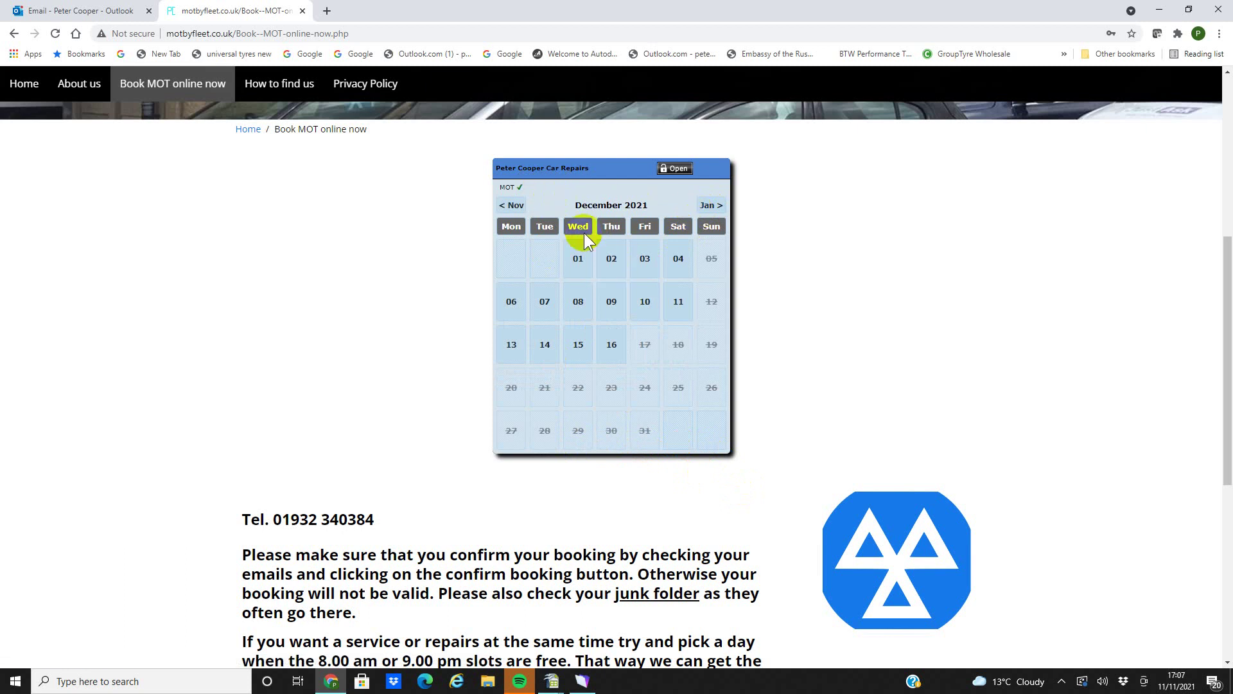
{"action": "left_click", "coordinate": [578, 302]}
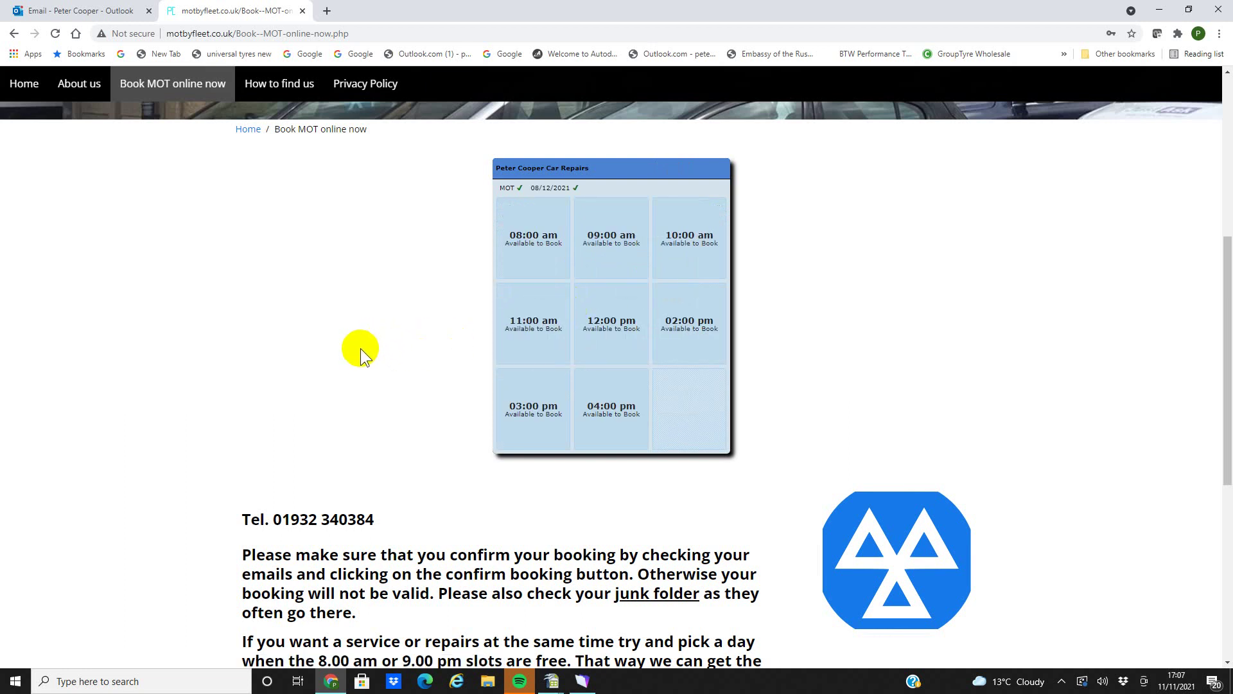
{"action": "left_click", "coordinate": [523, 239]}
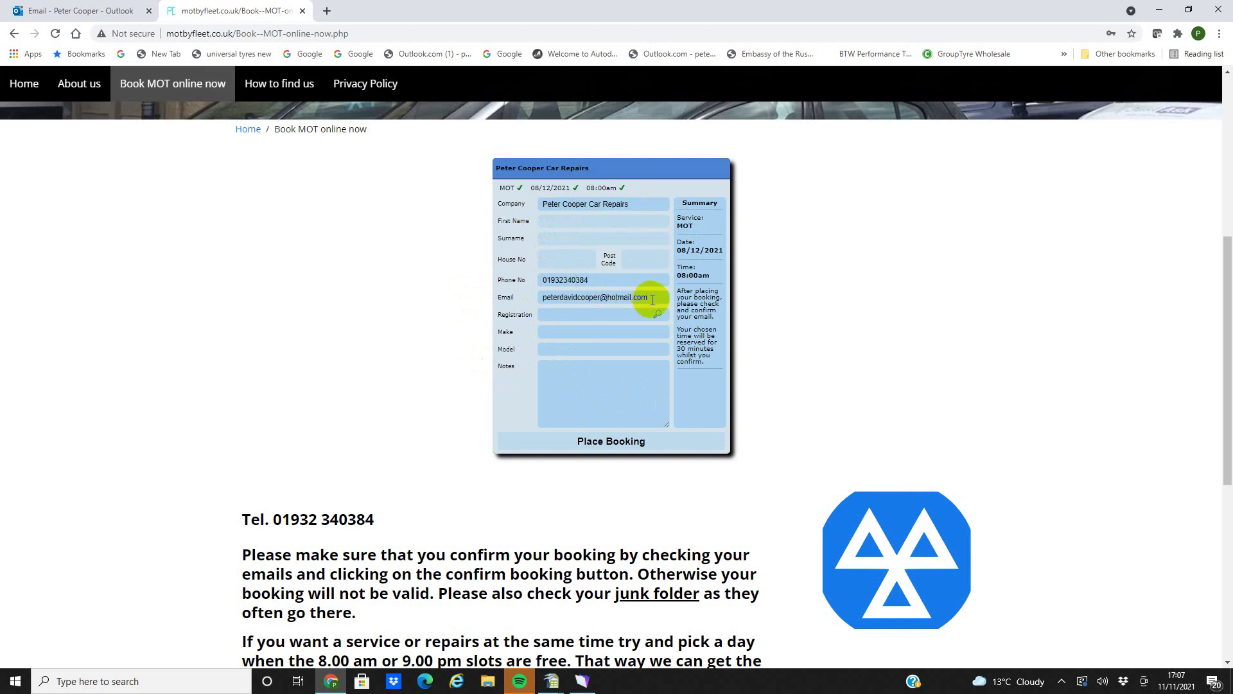
- Enter the vehicle's registration number in the booking form and set the make to Peugeot
{"action": "left_click", "coordinate": [554, 314]}
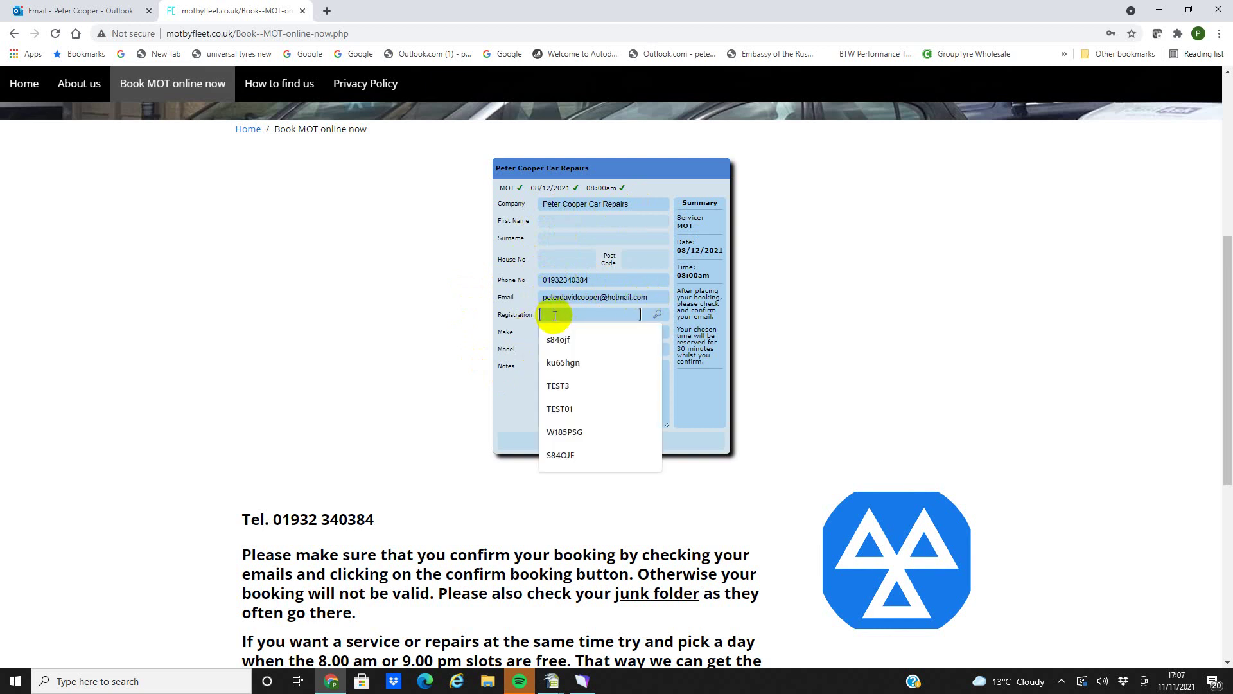
{"action": "type", "text": "14hld"}
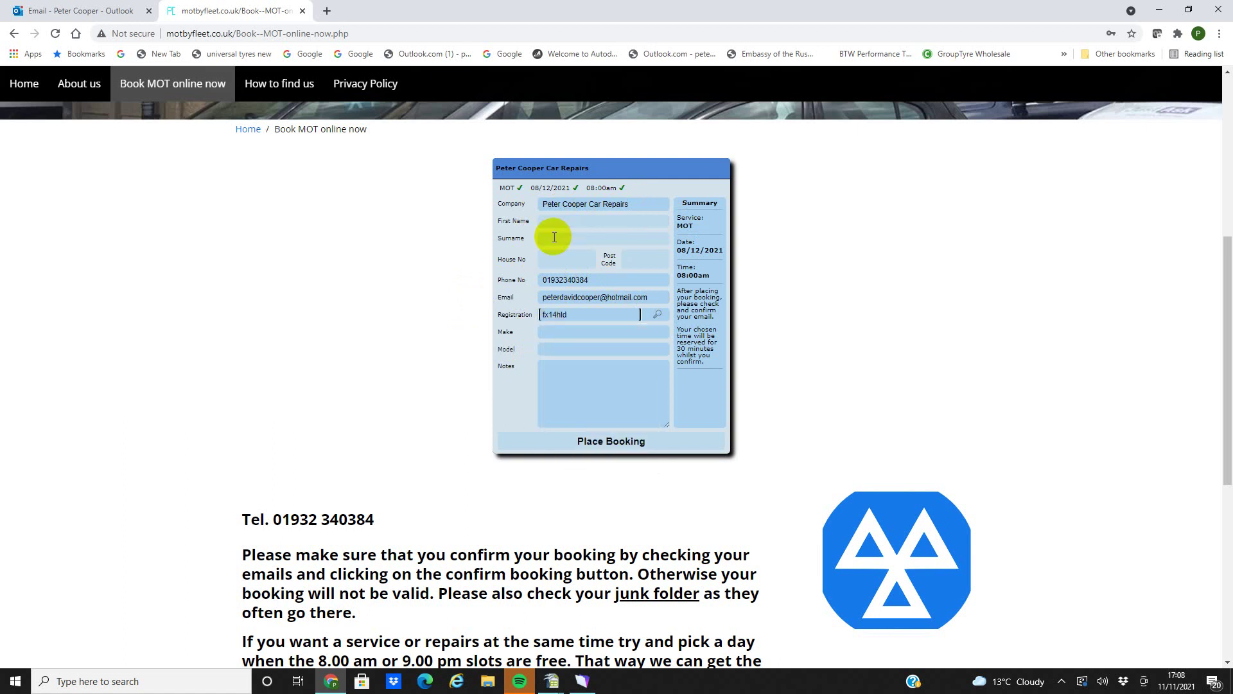
{"action": "left_click", "coordinate": [554, 328]}
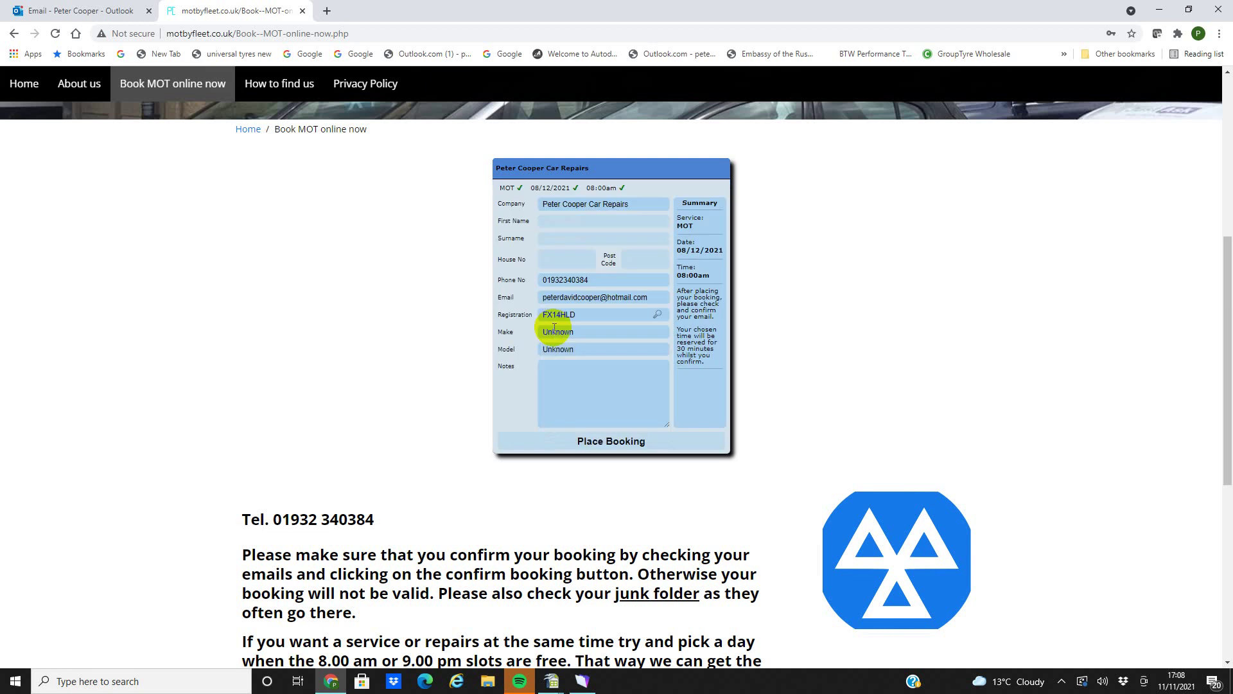
{"action": "left_click", "coordinate": [583, 331]}
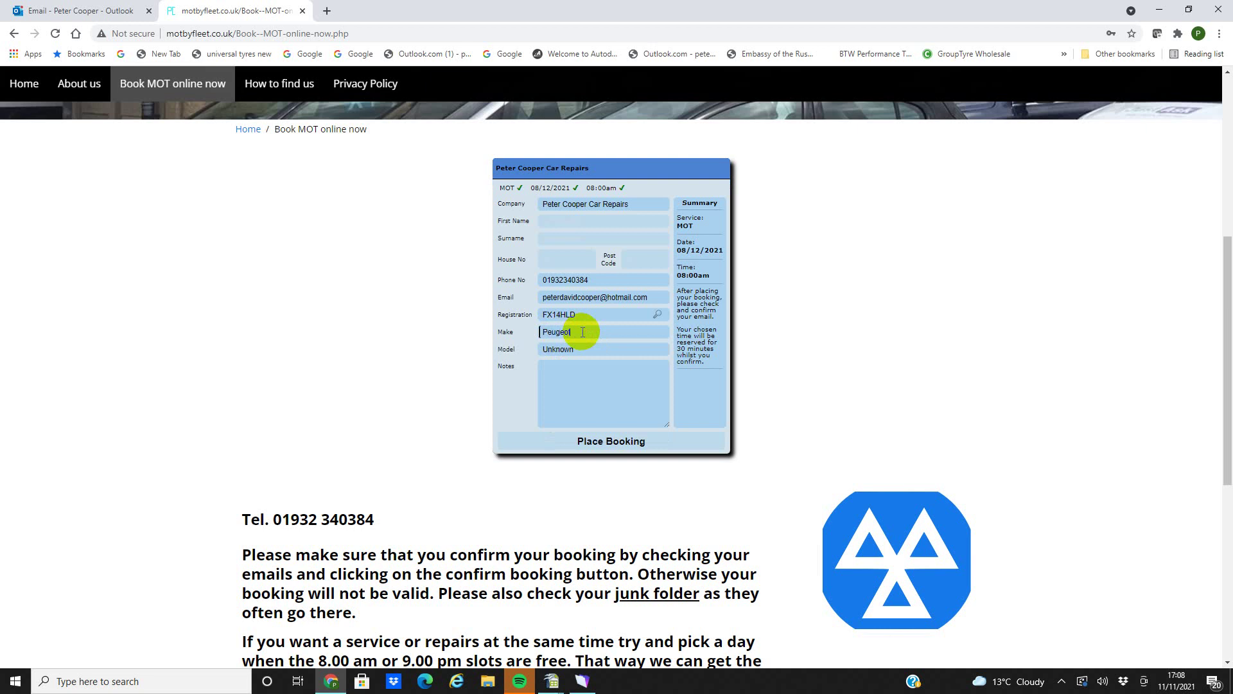
- Set the vehicle's model to Boxer and place the MOT booking
{"action": "left_click", "coordinate": [587, 347]}
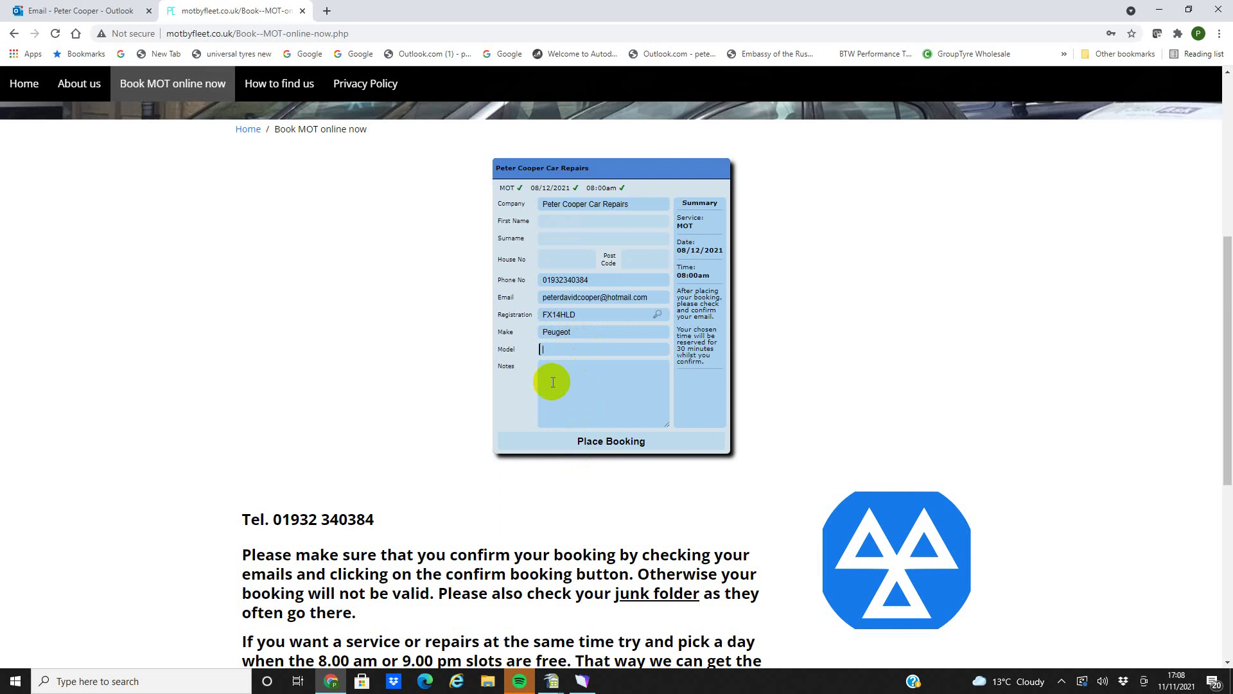
{"action": "left_click", "coordinate": [602, 442]}
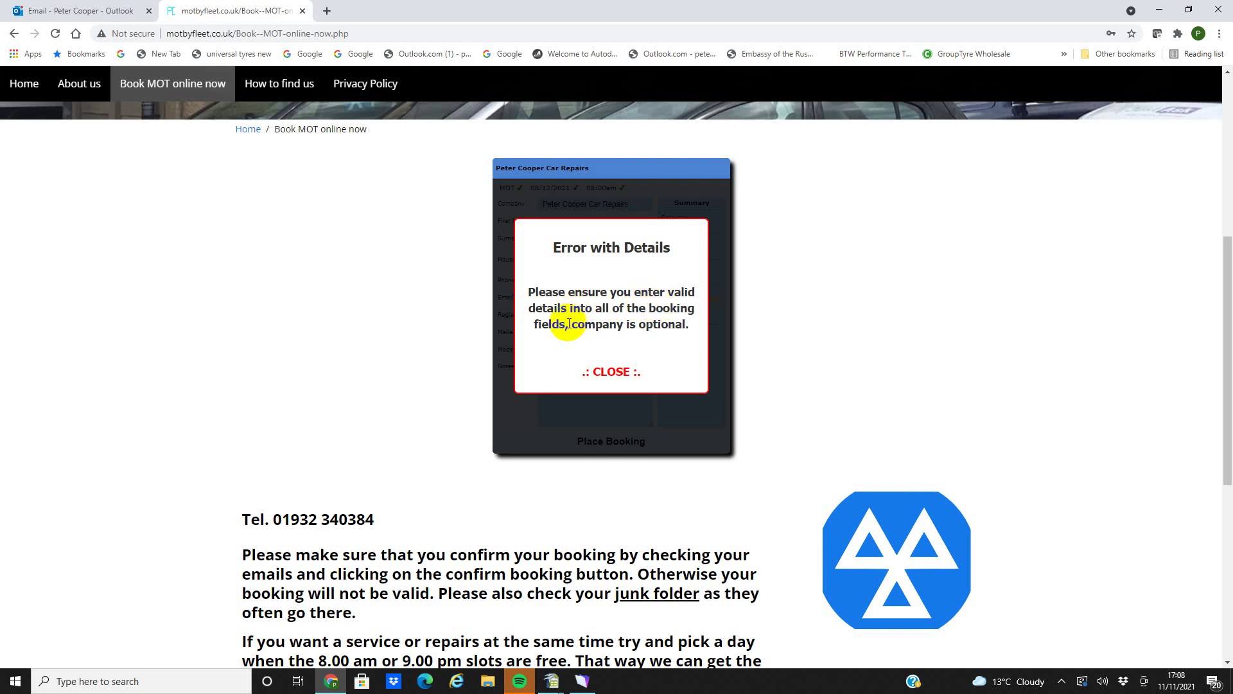
{"action": "left_click", "coordinate": [621, 373]}
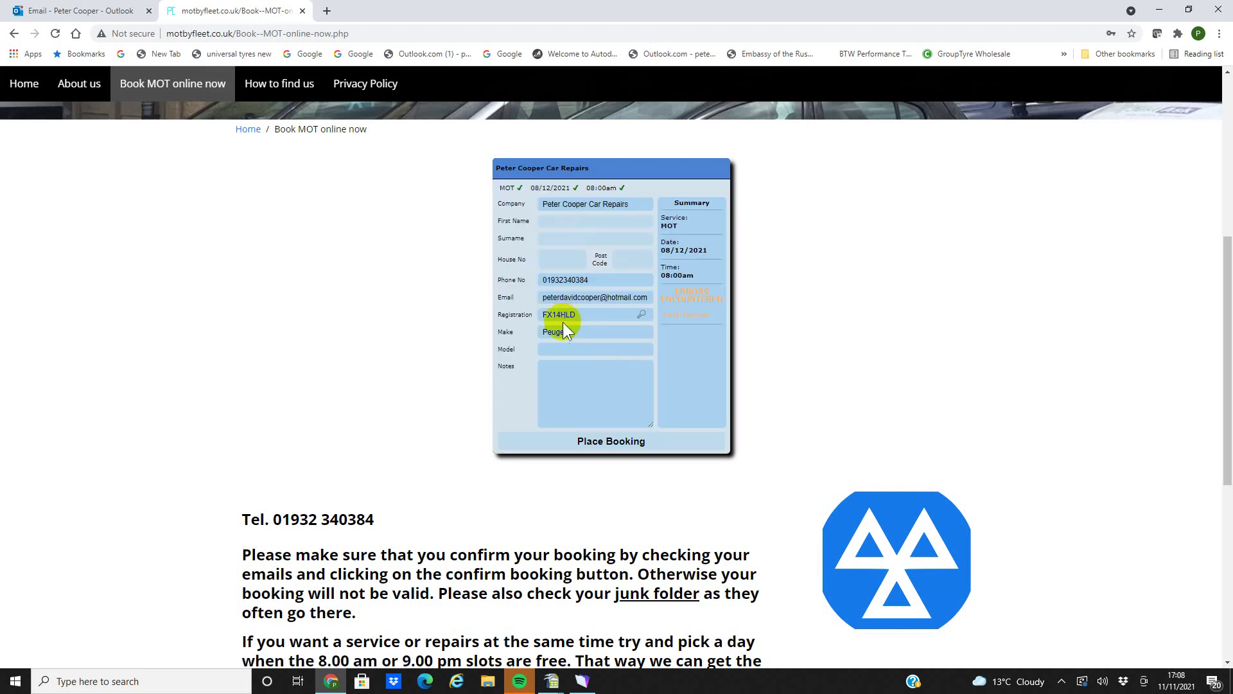
{"action": "left_click", "coordinate": [545, 351]}
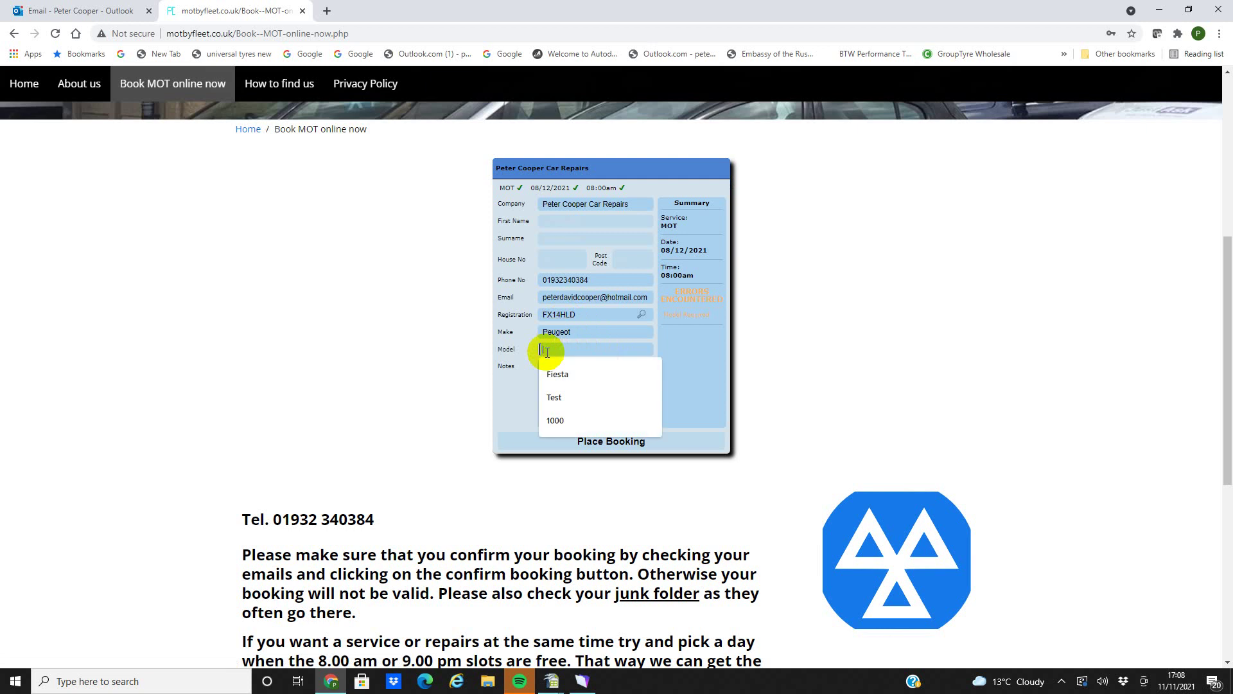
{"action": "type", "text": "Boxer"}
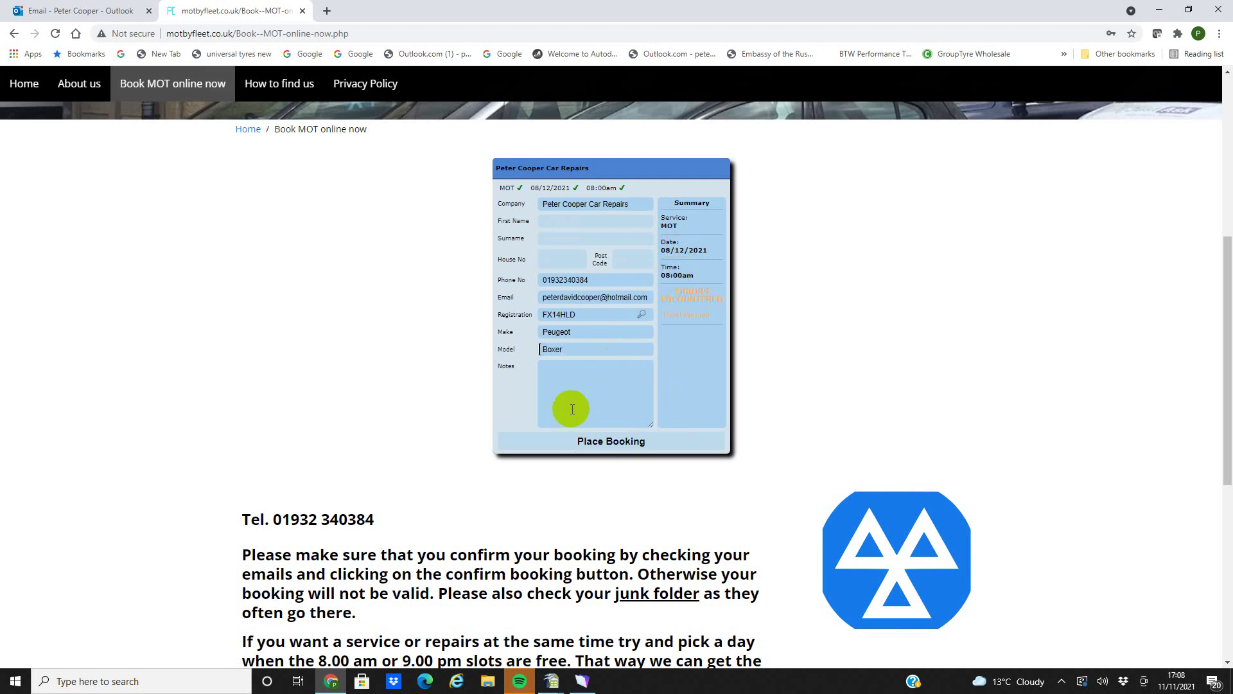
{"action": "left_click", "coordinate": [597, 444]}
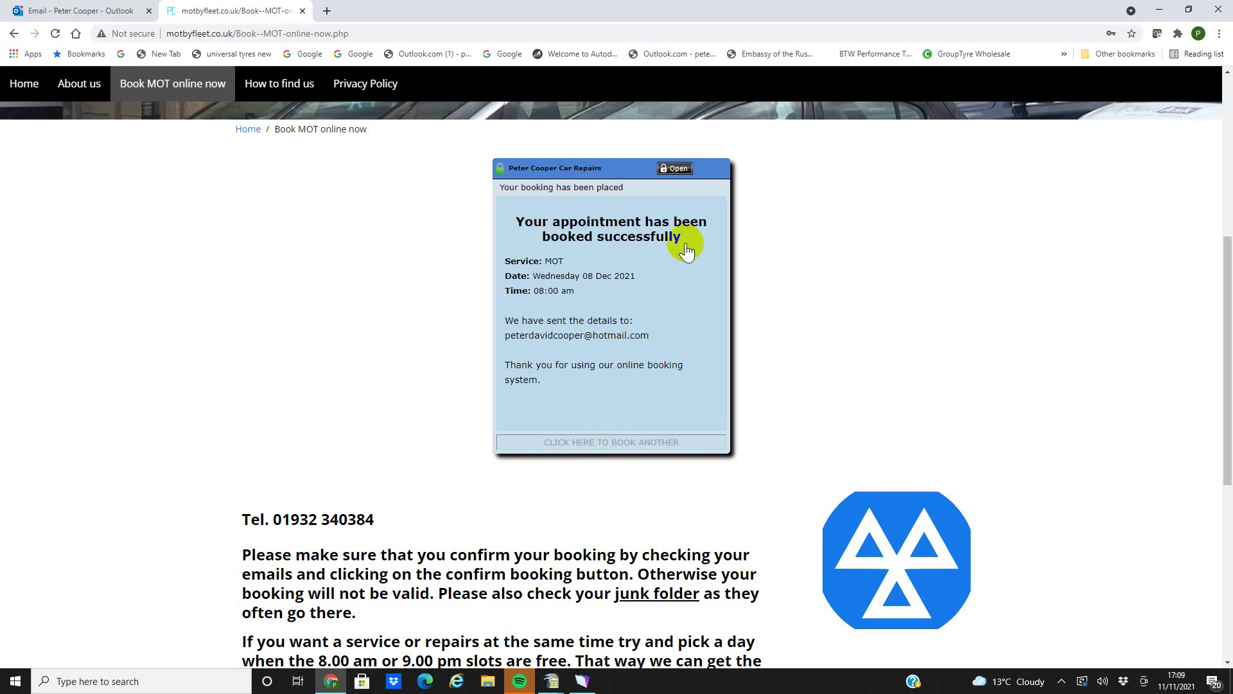
- Open the account's existing bookings and cancel the Mini 1000 booking on 24/11/2021 at 02:00pm
{"action": "left_click", "coordinate": [679, 169]}
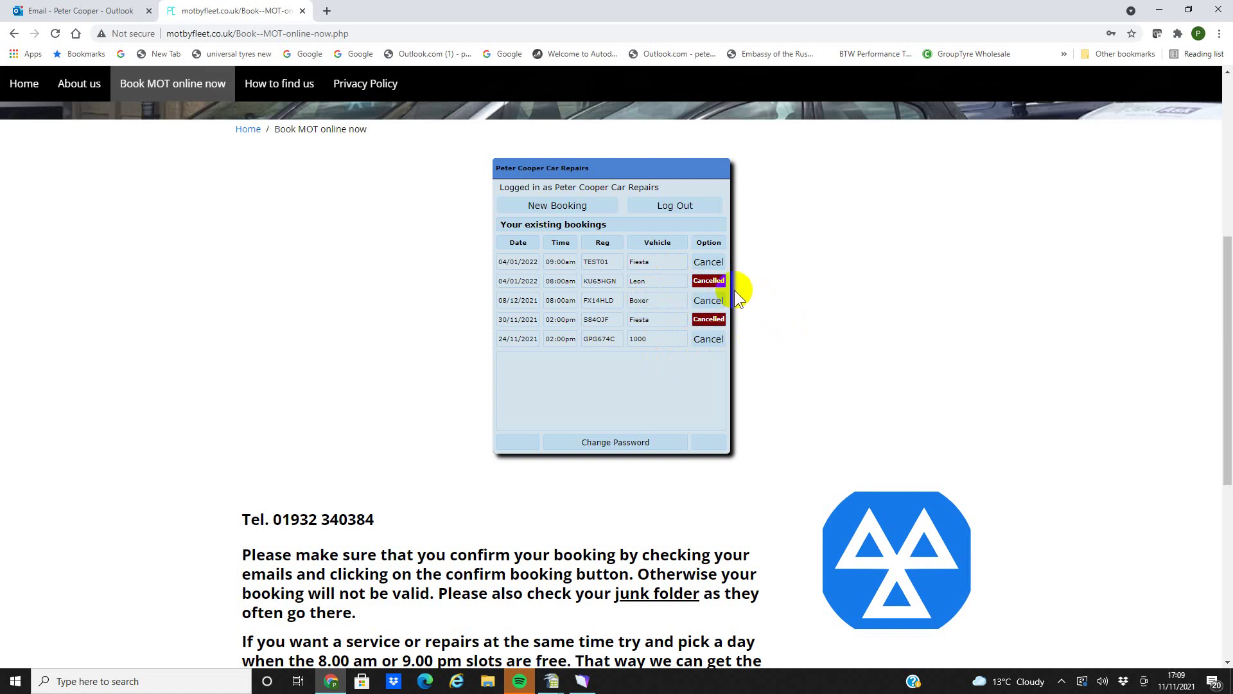
{"action": "left_click", "coordinate": [708, 344]}
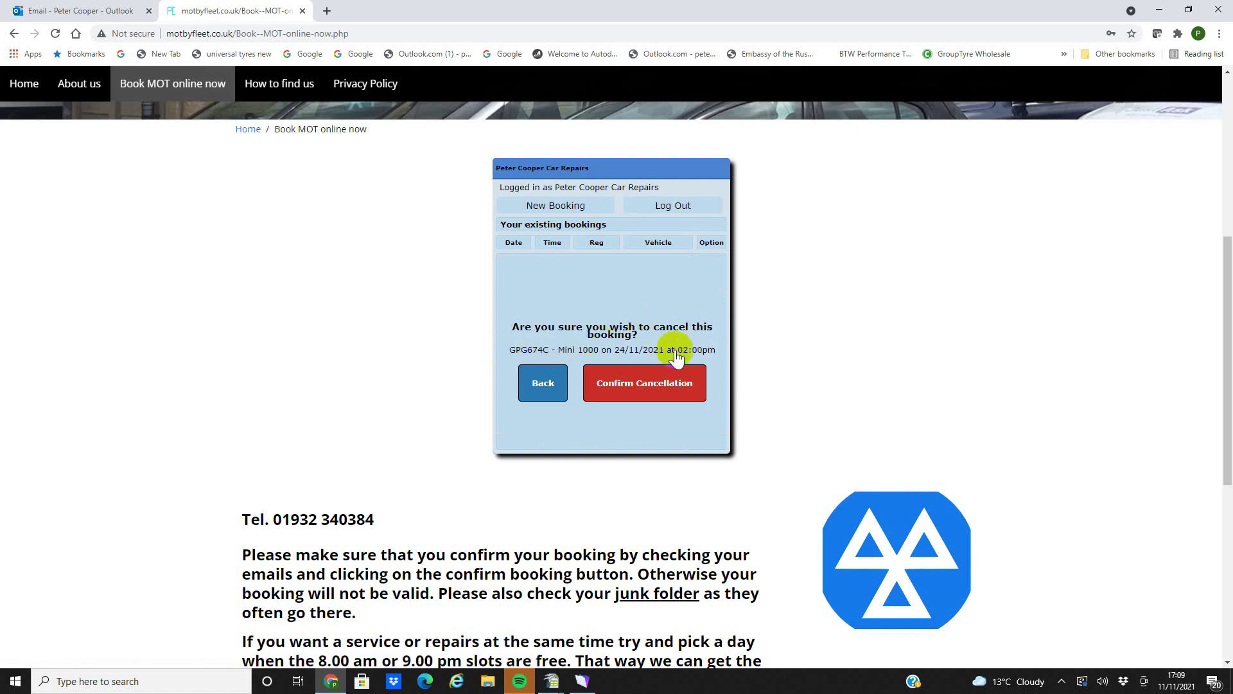
{"action": "left_click", "coordinate": [629, 399]}
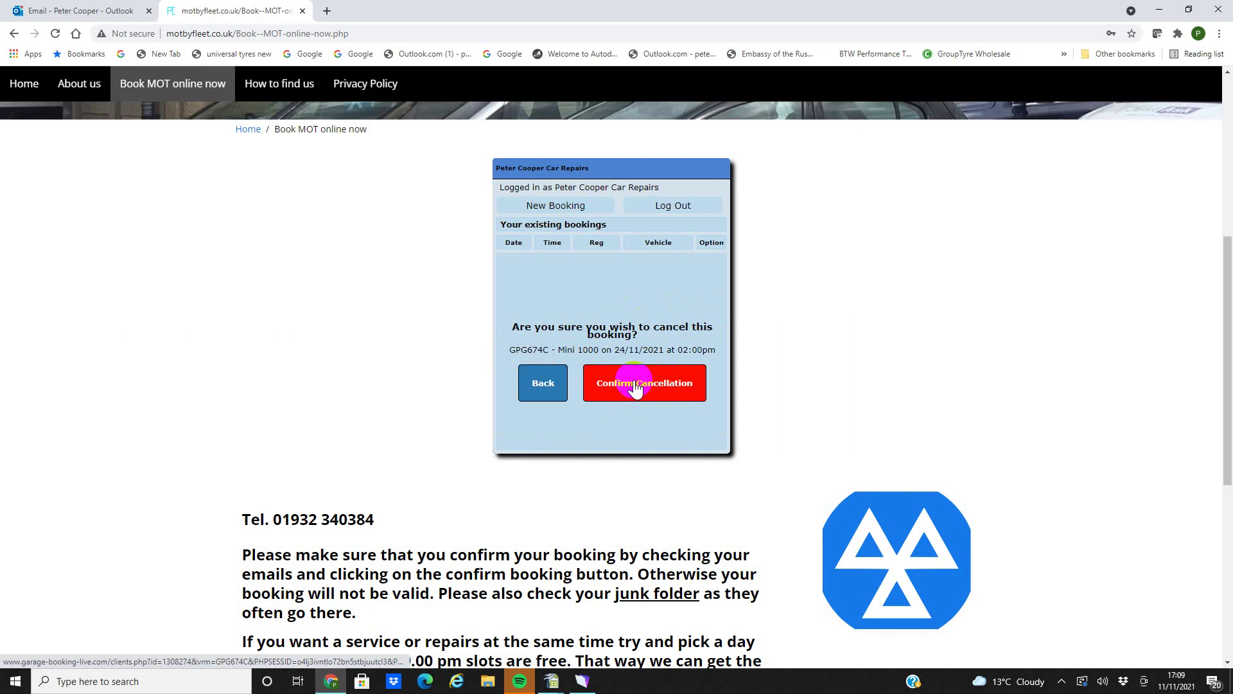